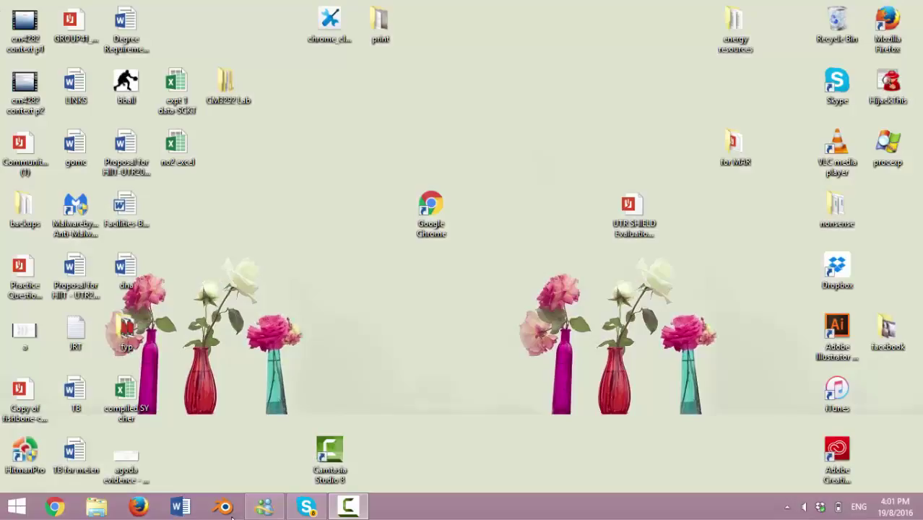
- Open Blender, dismiss the splash screen, show the object properties sidebar and delete the default cube
click(230, 509)
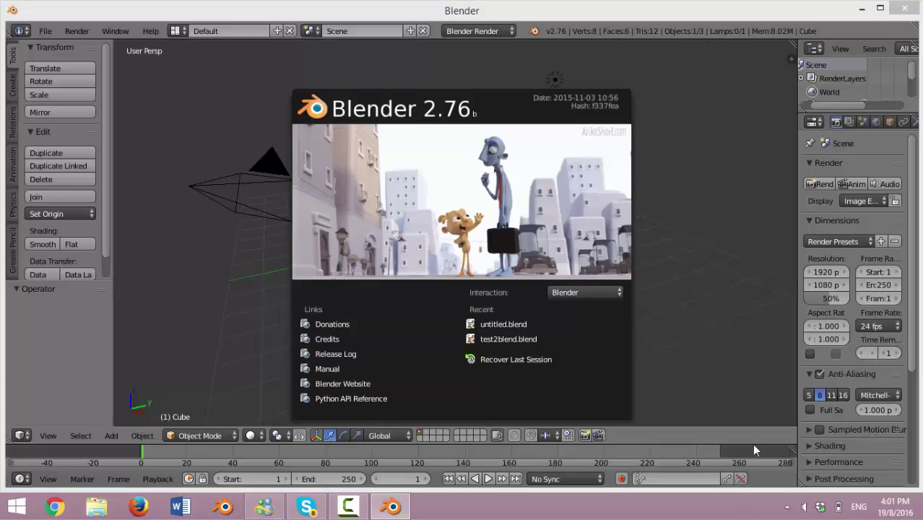
click(778, 318)
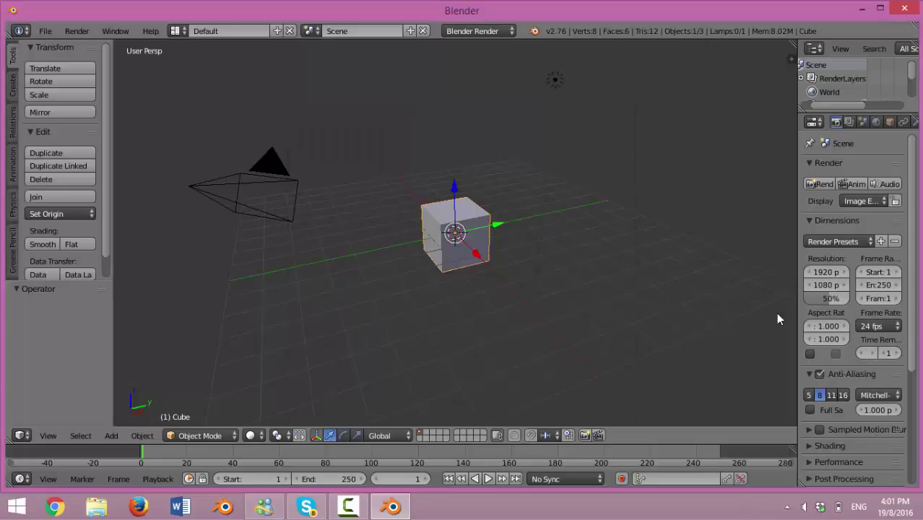
click(790, 58)
key(a)
key(Delete)
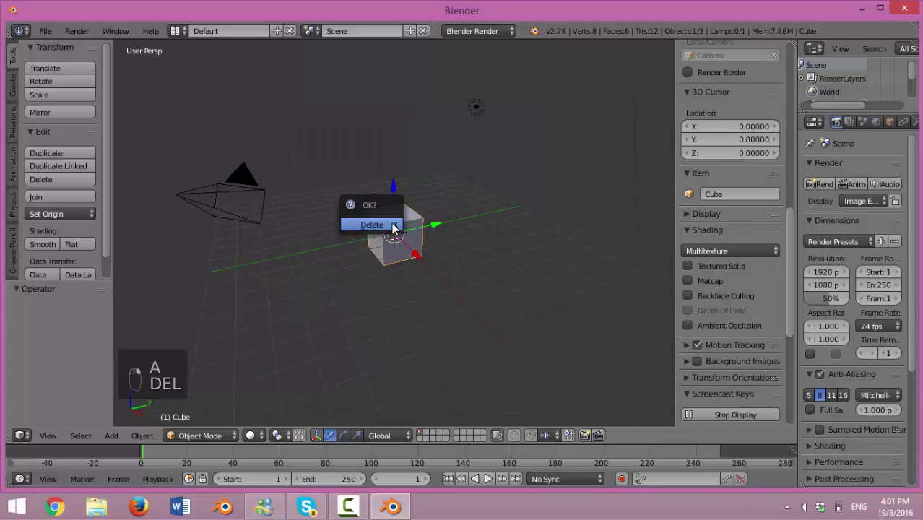
click(393, 227)
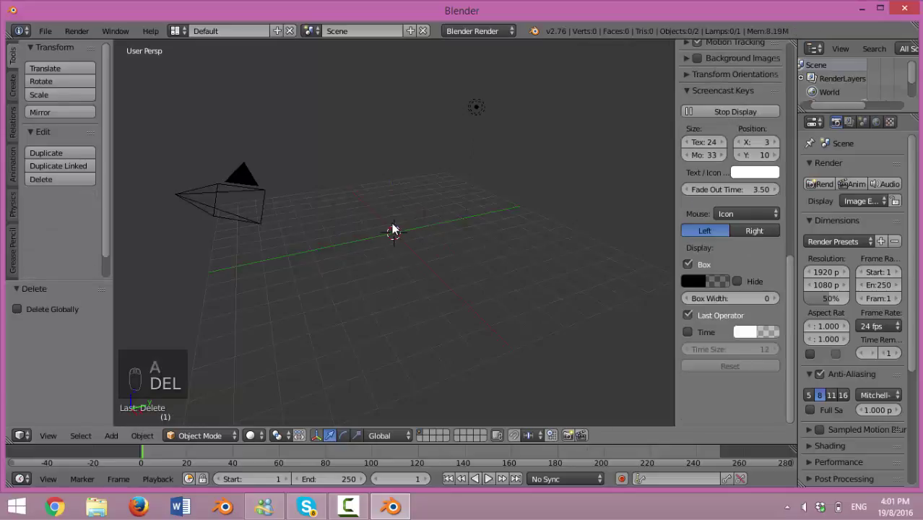
- Switch to the top view and set the camera's location to X 0, Y 0, Z 30
click(41, 436)
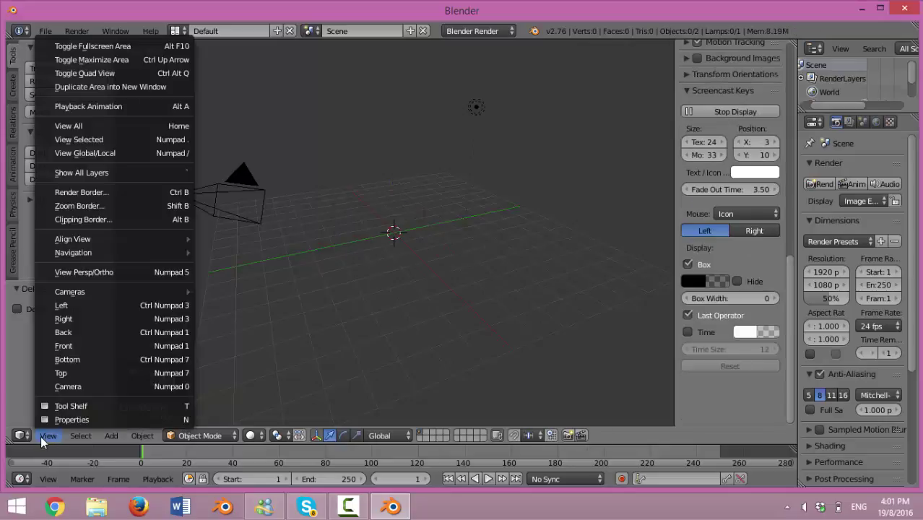
click(84, 374)
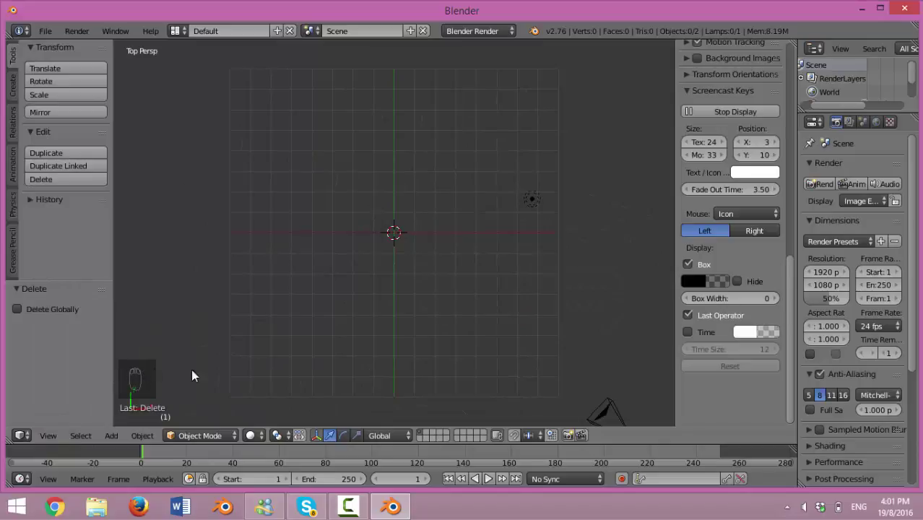
right_click(610, 428)
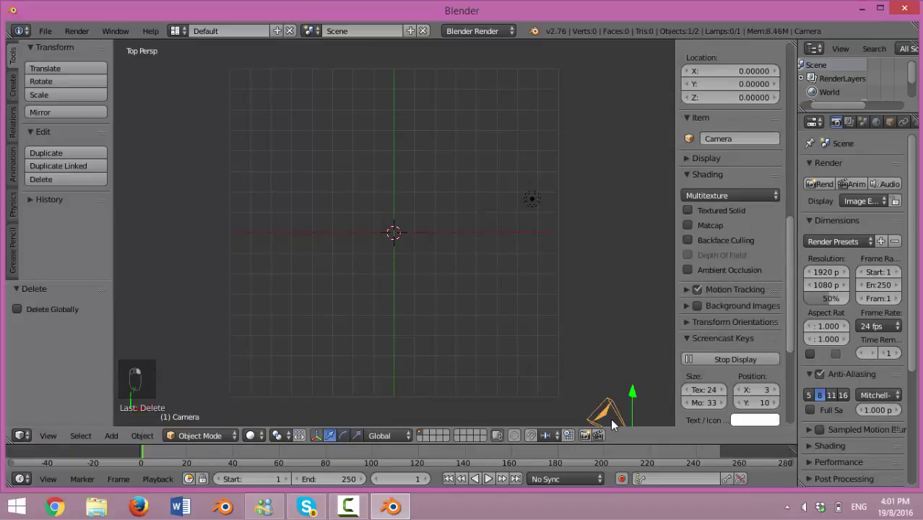
scroll(748, 210, up, 10)
scroll(745, 200, up, 3)
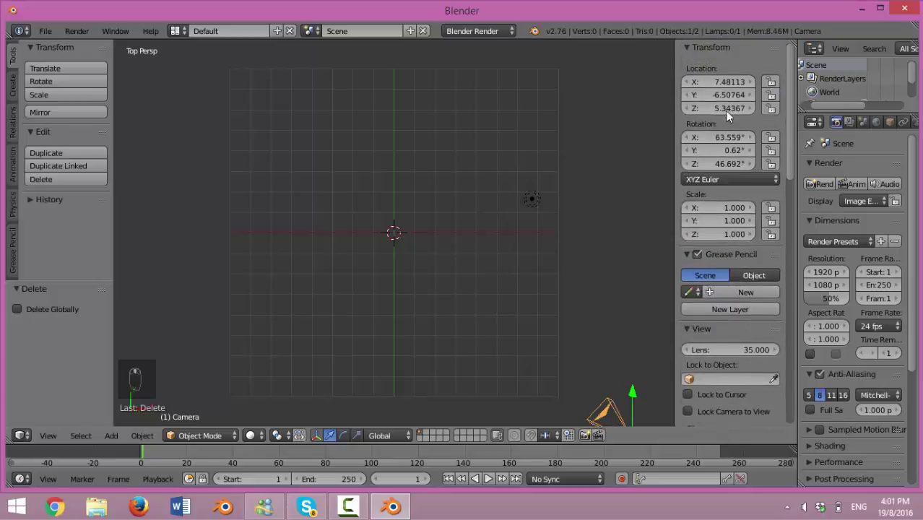
click(722, 82)
text(0)
key(Tab)
text(0)
key(Tab)
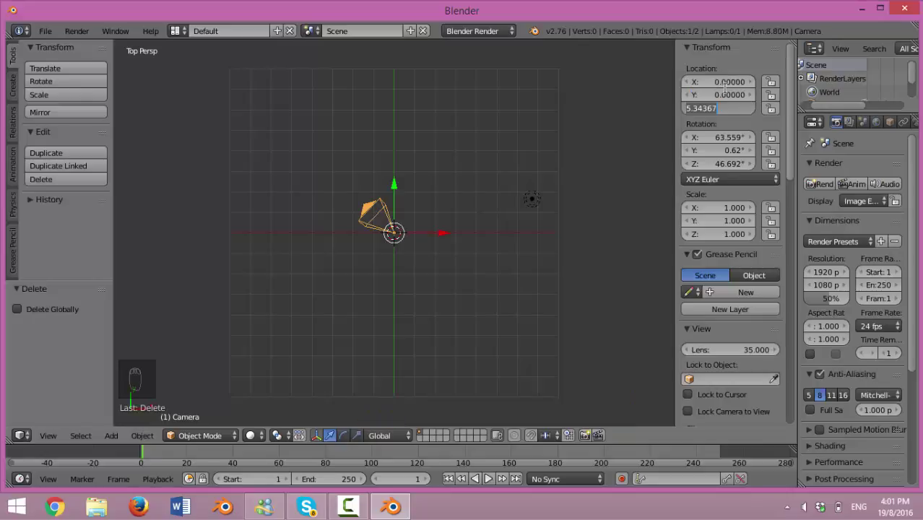
text(30)
key(Tab)
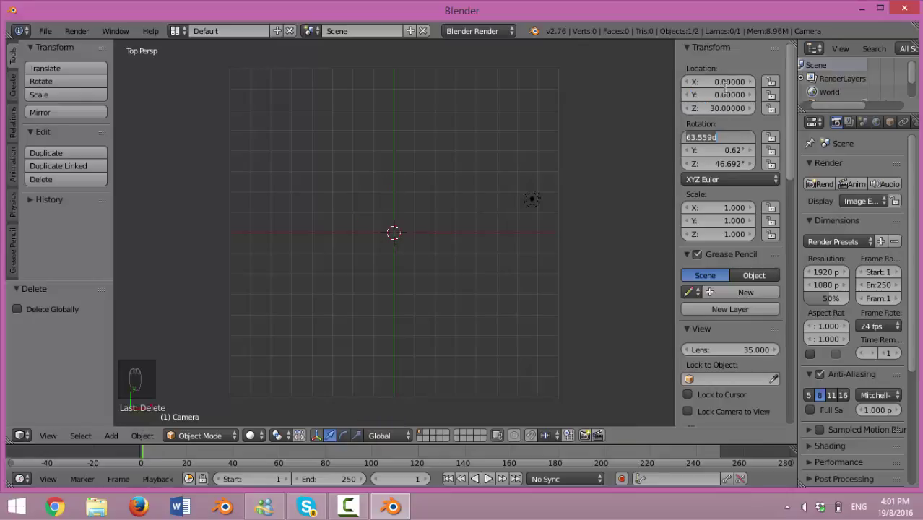
- Set the camera's rotation to 0° on the X, Y and Z axes
text(0)
key(Tab)
text(0)
key(Tab)
text(0)
key(Tab)
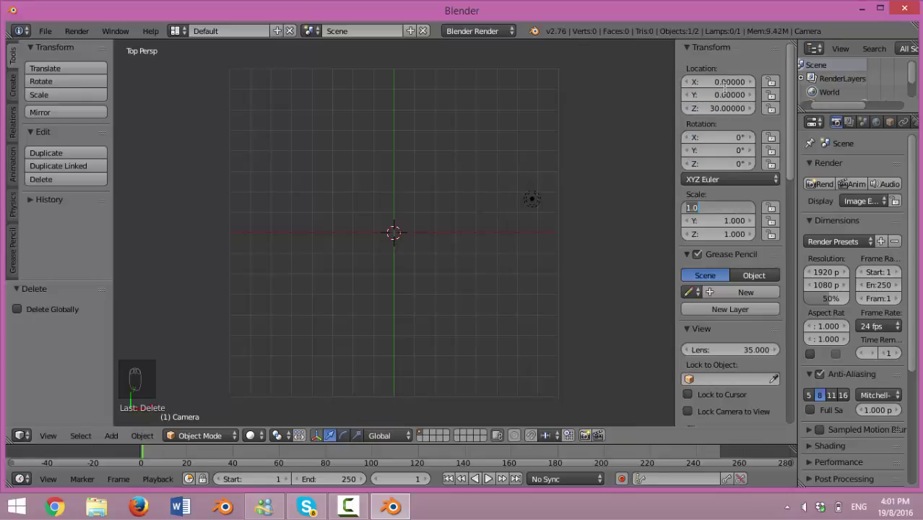
click(532, 202)
- Widen the properties editor and change the scene's lamp to the Hemi type
right_click(532, 203)
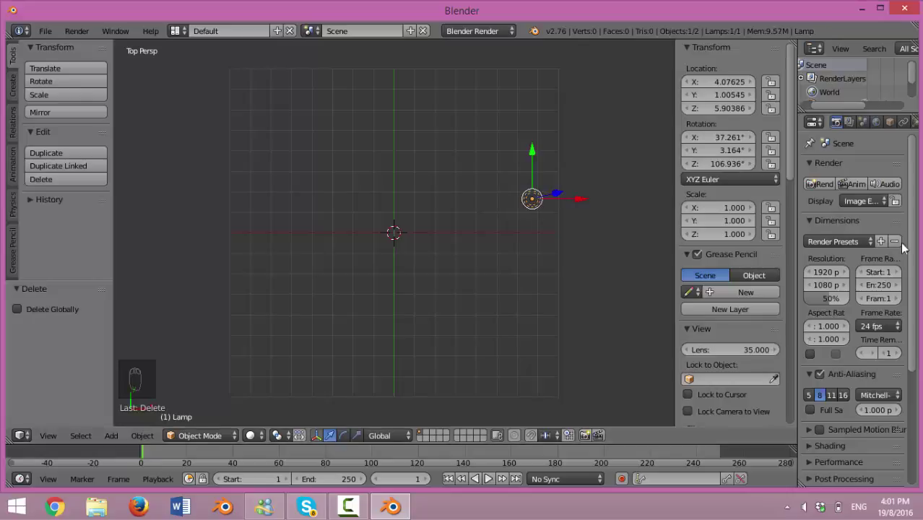
drag(781, 124, 726, 124)
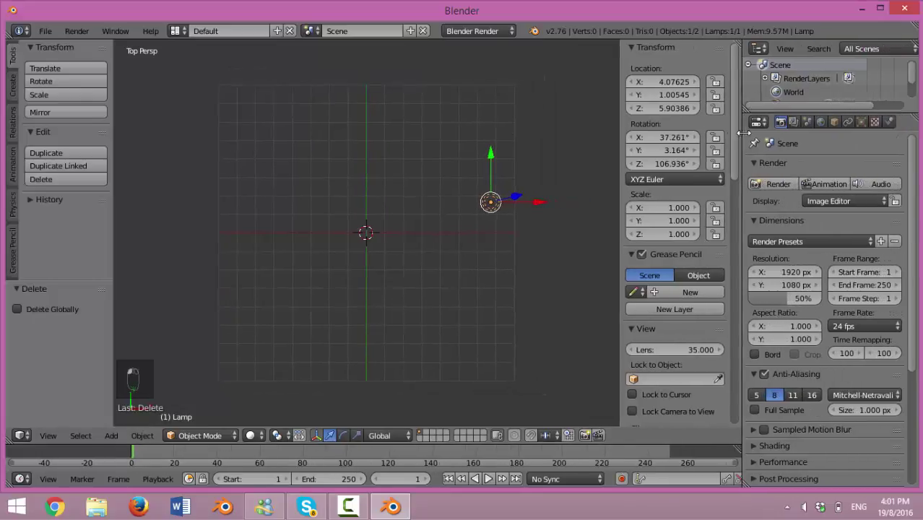
click(860, 123)
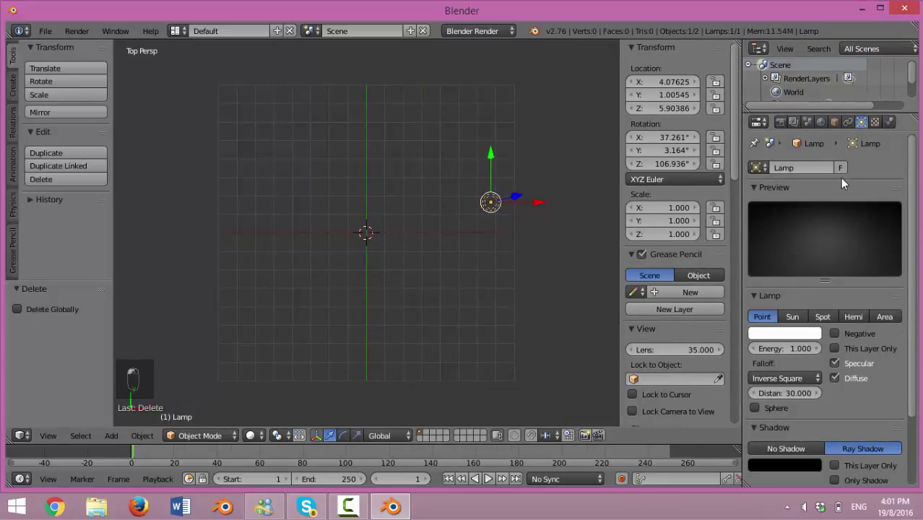
click(856, 318)
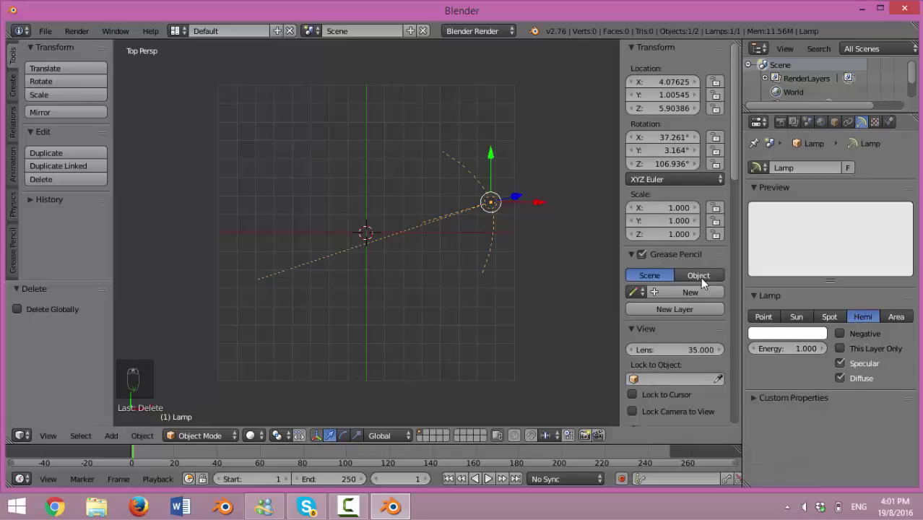
- Set the hemi lamp's location to X 0, Y 10, Z 10
click(681, 81)
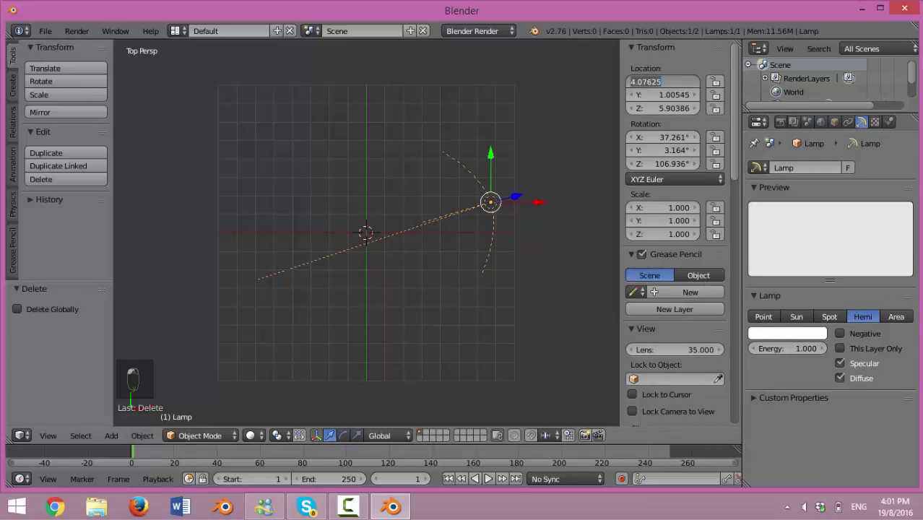
text(0)
key(Tab)
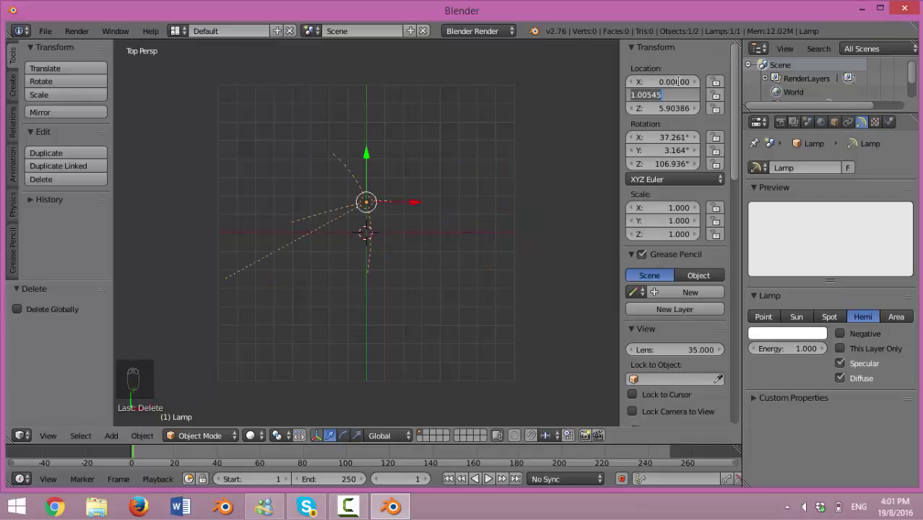
text(0)
key(BackSpace)
text(10)
key(Tab)
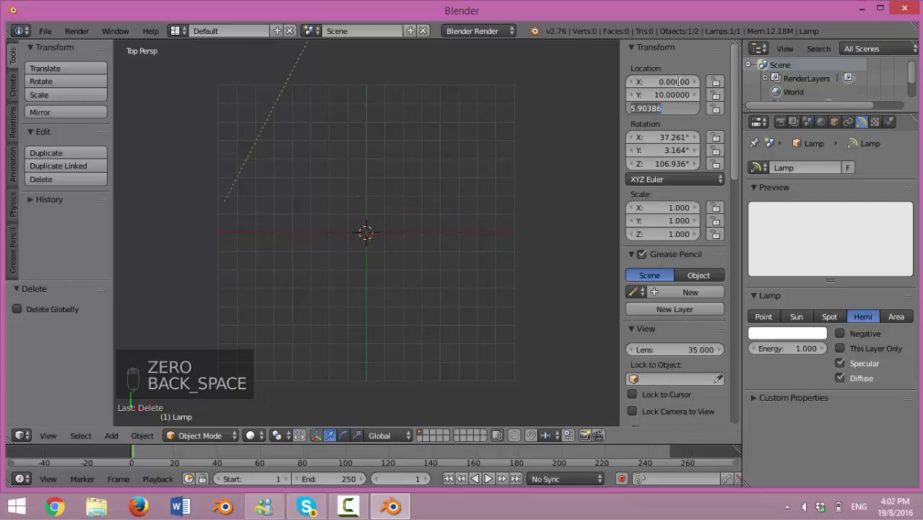
text(10)
key(Tab)
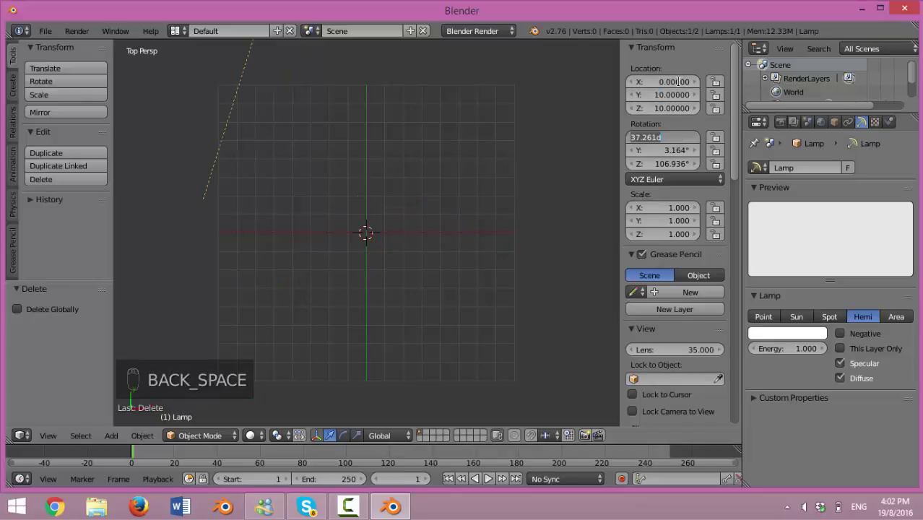
- Set the hemi lamp's rotation to X -45°, Y 0°, Z 0°
text(-45)
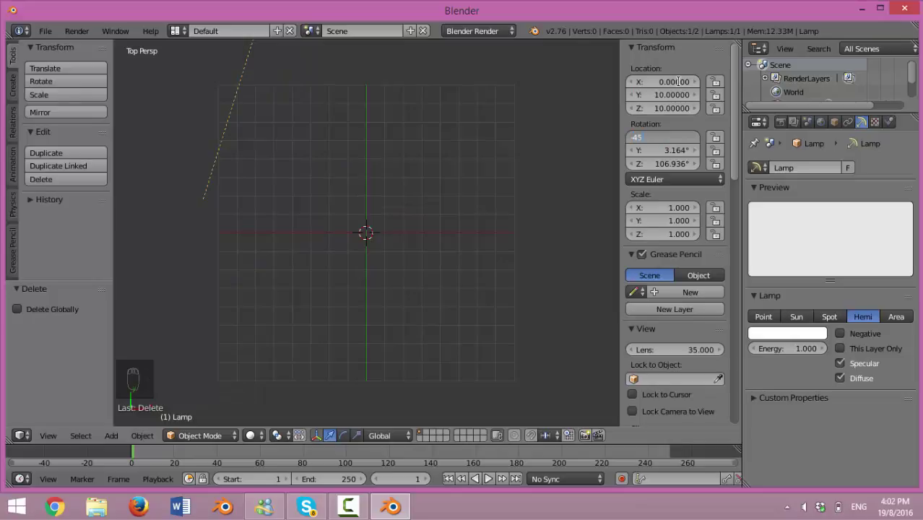
key(Tab)
text(0)
key(Tab)
text(0)
key(Tab)
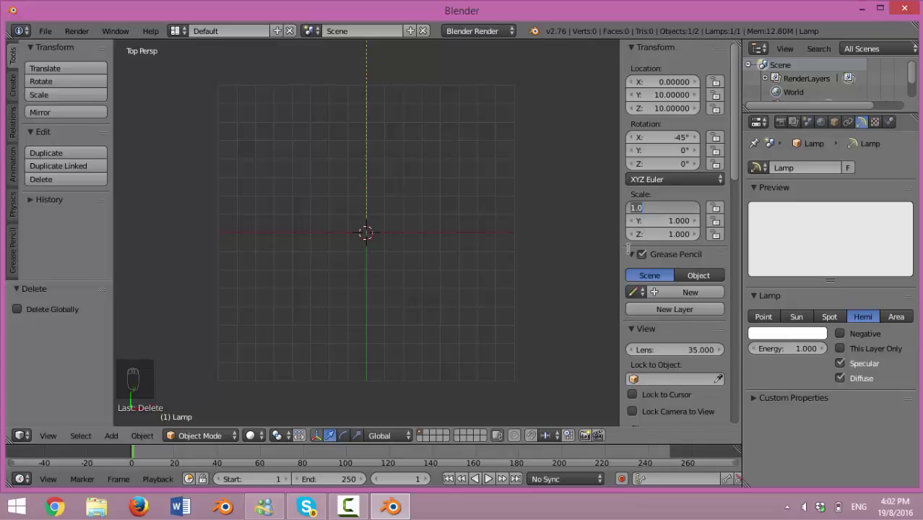
- Add a UV sphere at the origin and give it smooth shading
click(111, 436)
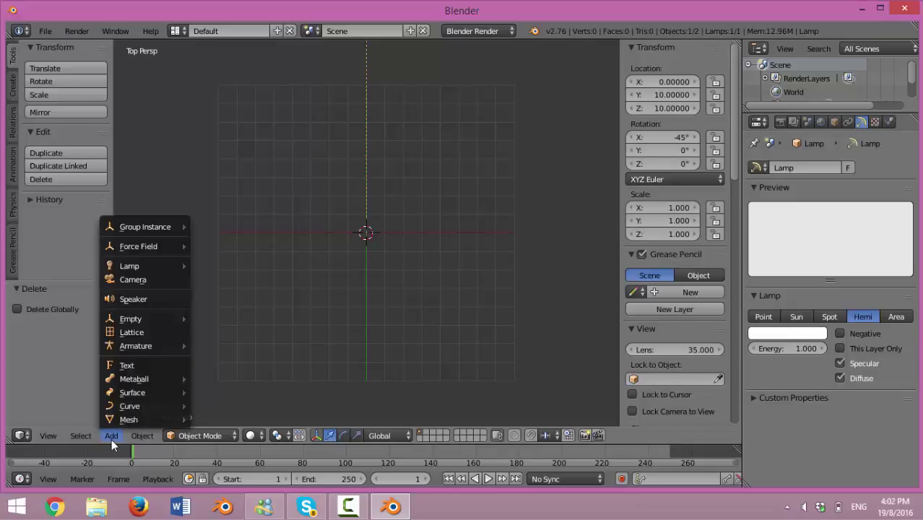
mouse_move(120, 421)
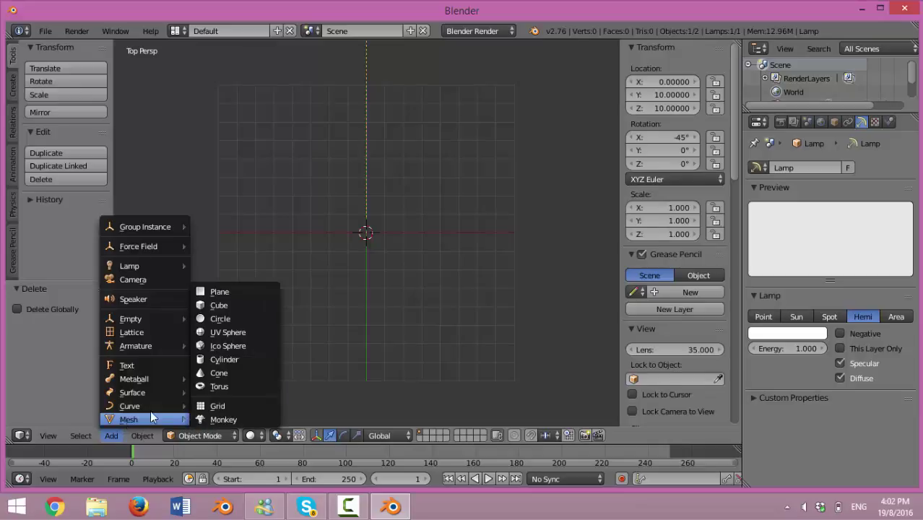
click(222, 333)
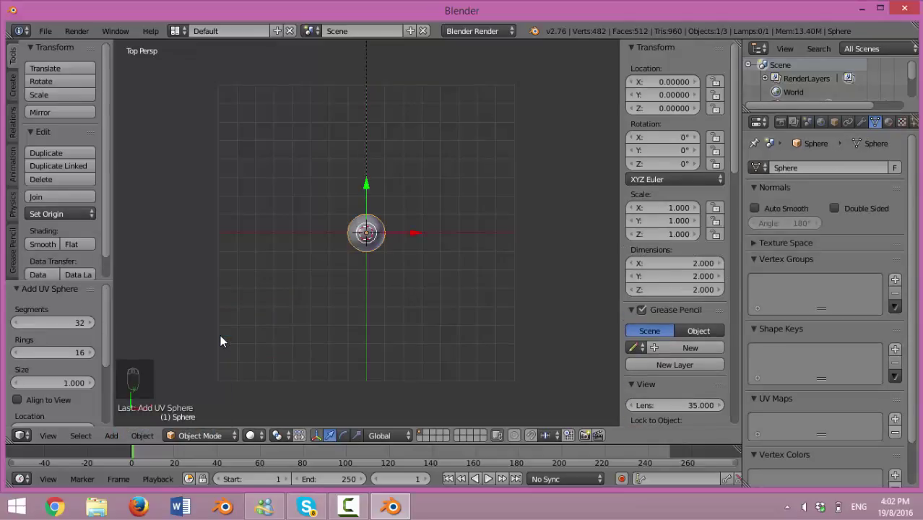
click(40, 243)
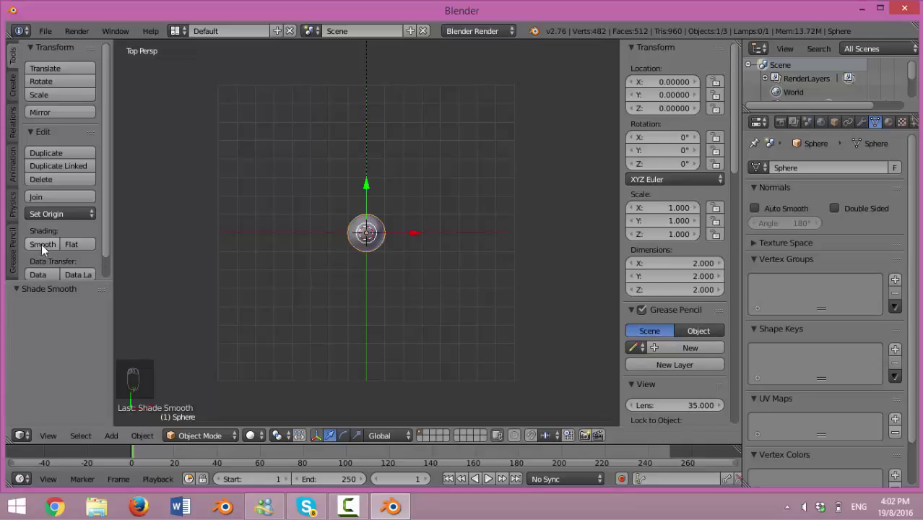
- Set the sphere's scale to 1.225 on the X, Y and Z axes
click(674, 207)
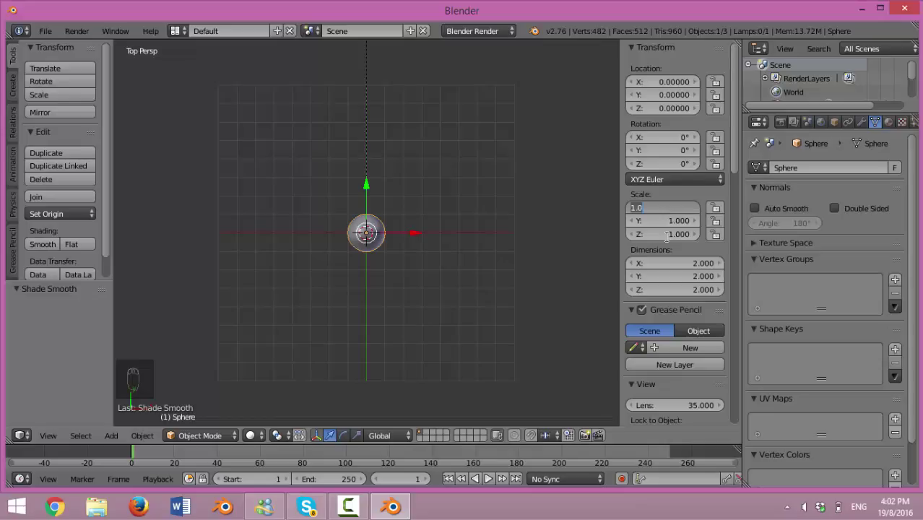
text(1.225)
key(Tab)
text(1.225)
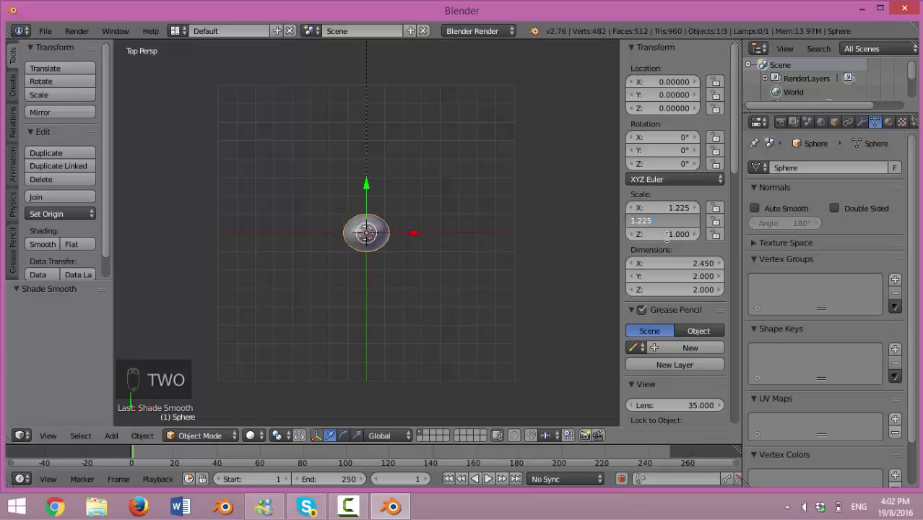
key(Tab)
text(1.22)
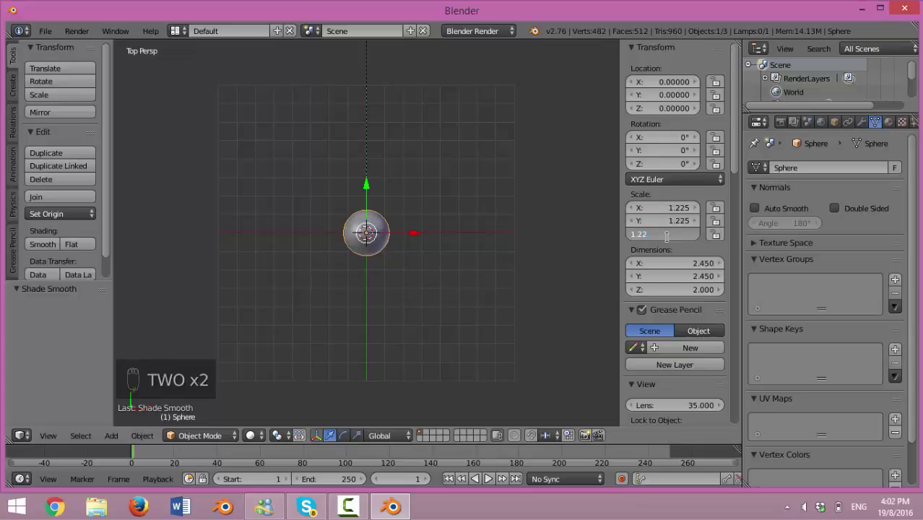
text(5)
key(Tab)
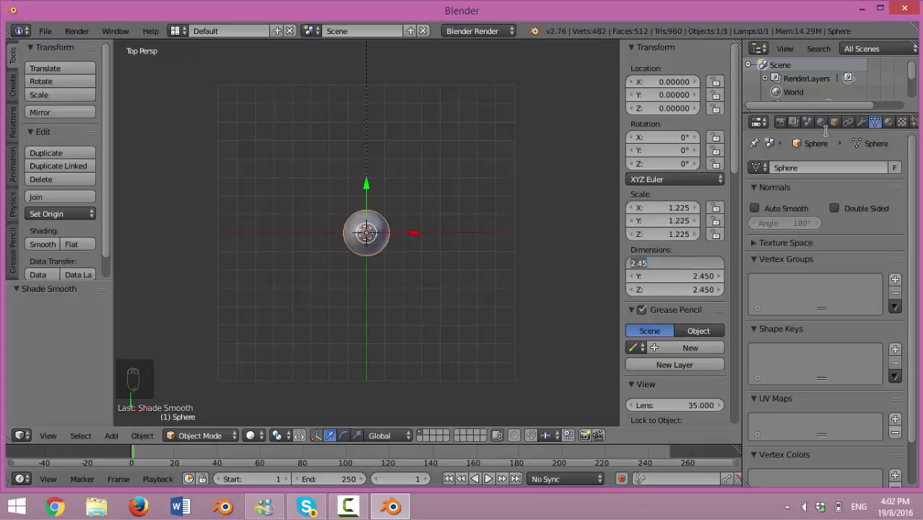
- Create a new material for the sphere with a black diffuse colour, R 0, G 0, B 0
click(887, 122)
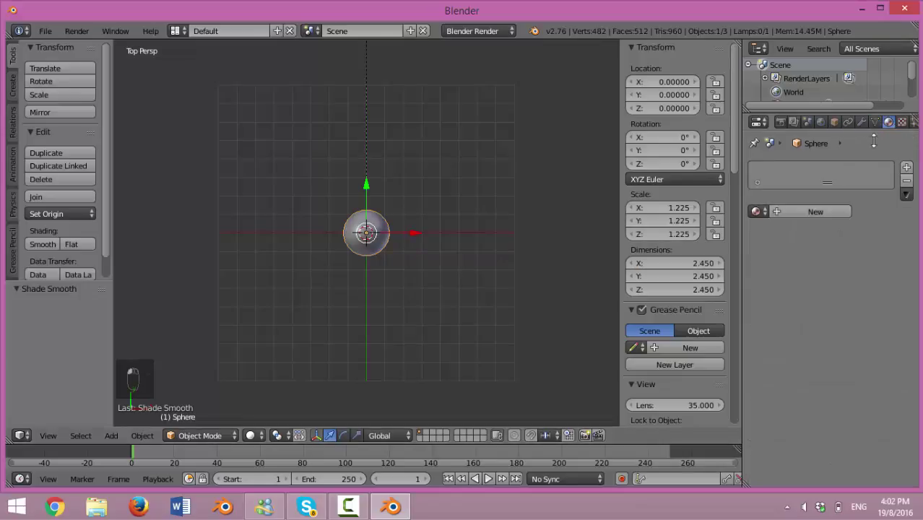
click(808, 211)
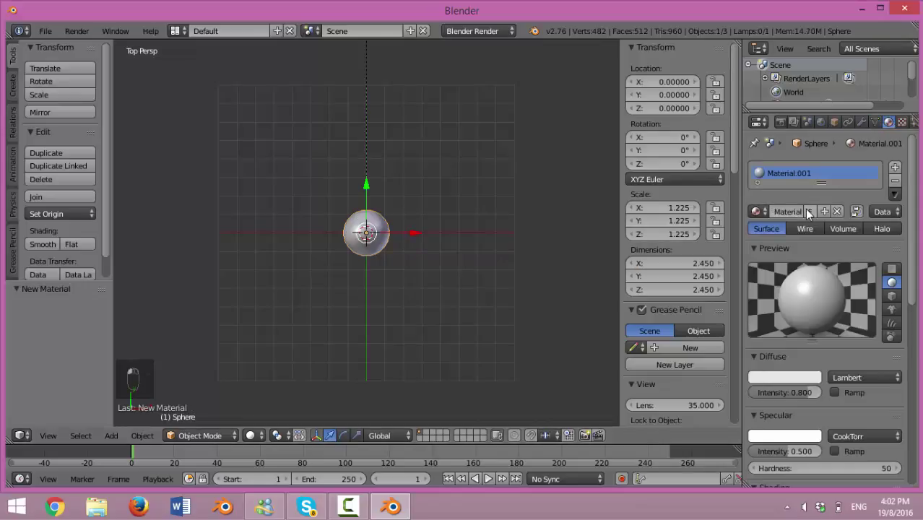
click(785, 375)
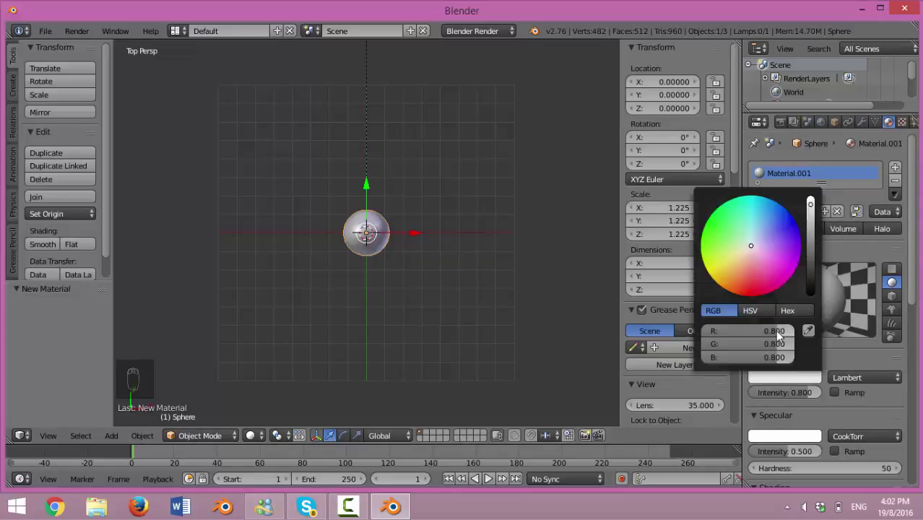
click(754, 330)
key(BackSpace)
text(0)
key(Tab)
text(0)
key(Tab)
text(0)
key(Return)
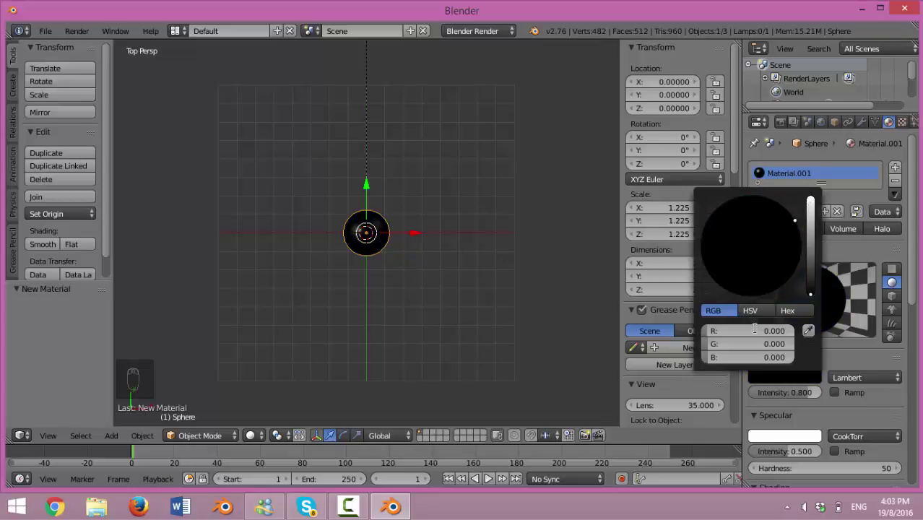
- Move the black sphere to X -5, keeping its Y and Z location at 0
click(684, 84)
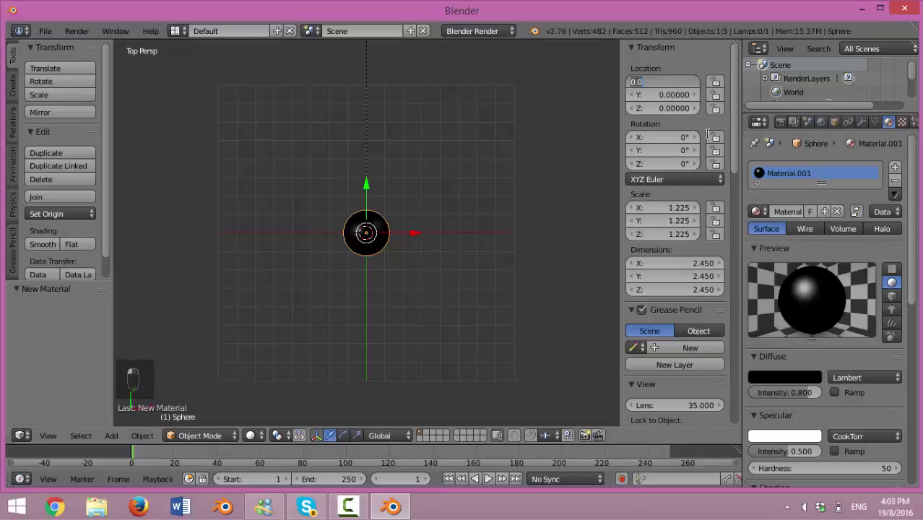
text(-5)
key(Tab)
key(Tab)
key(Tab)
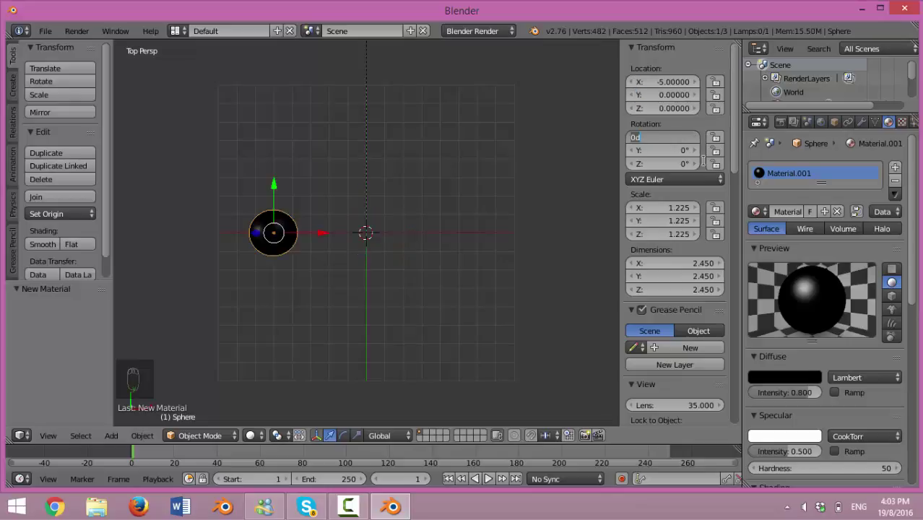
- Duplicate the black sphere and place the copy at X 5, Y 0, Z 0
click(274, 238)
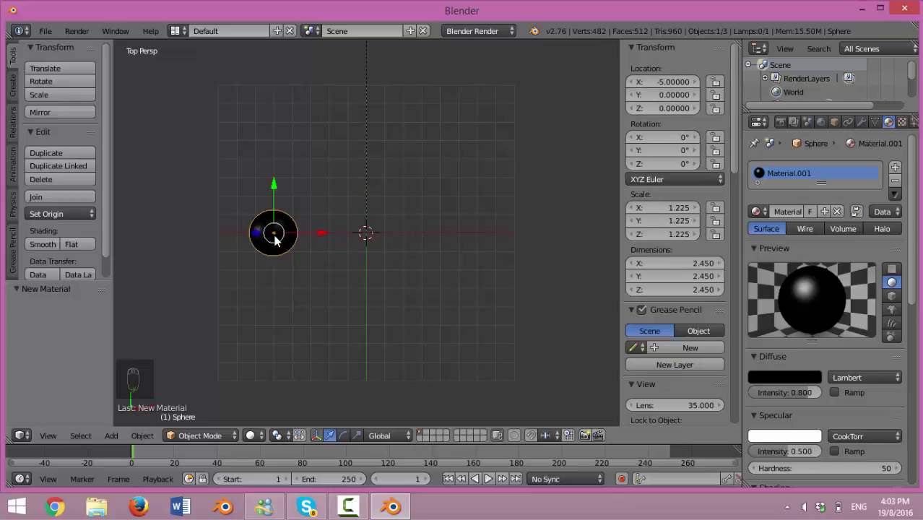
key(shift+d)
click(458, 238)
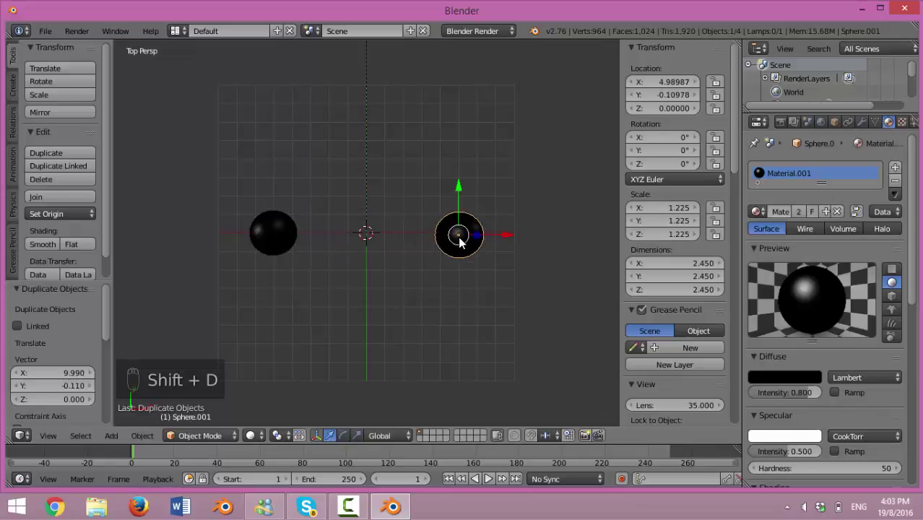
click(674, 82)
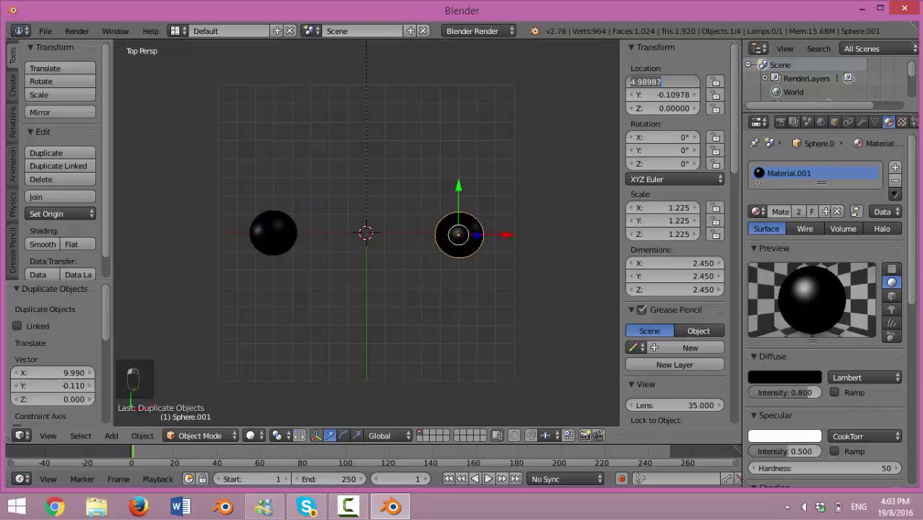
text(5)
key(Tab)
text(0)
key(Tab)
text(0)
key(Tab)
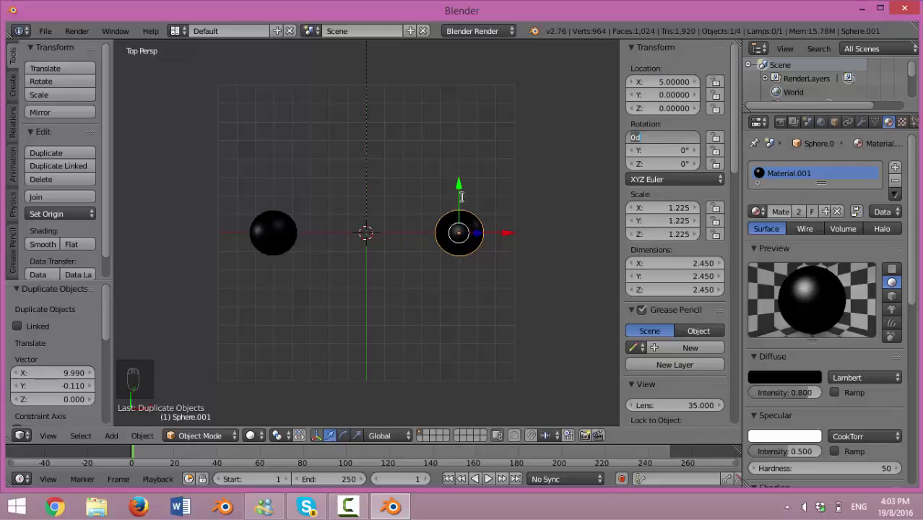
key(Return)
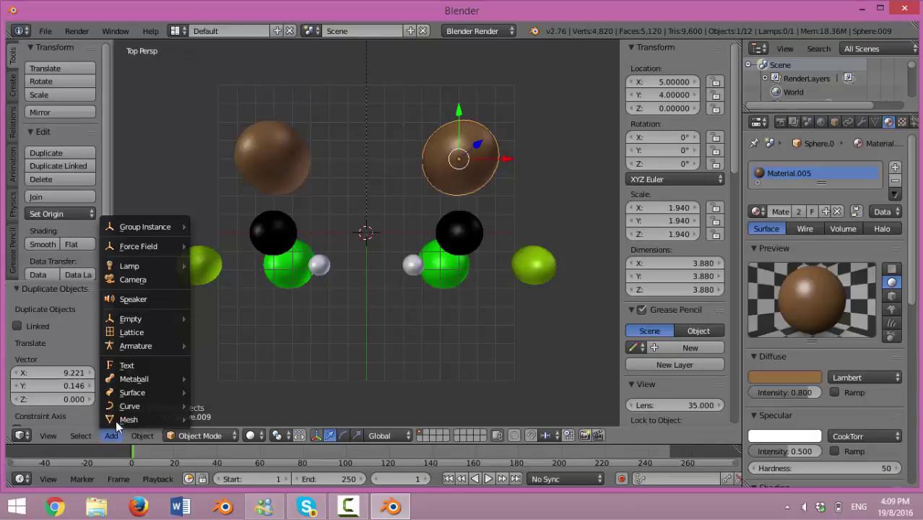
- Add a cylinder mesh at the origin and give it smooth shading
mouse_move(127, 420)
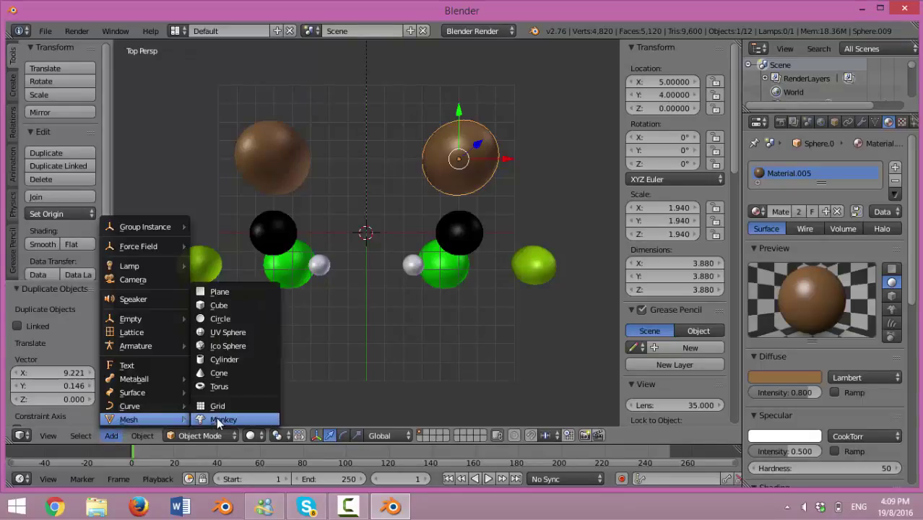
click(222, 359)
click(45, 244)
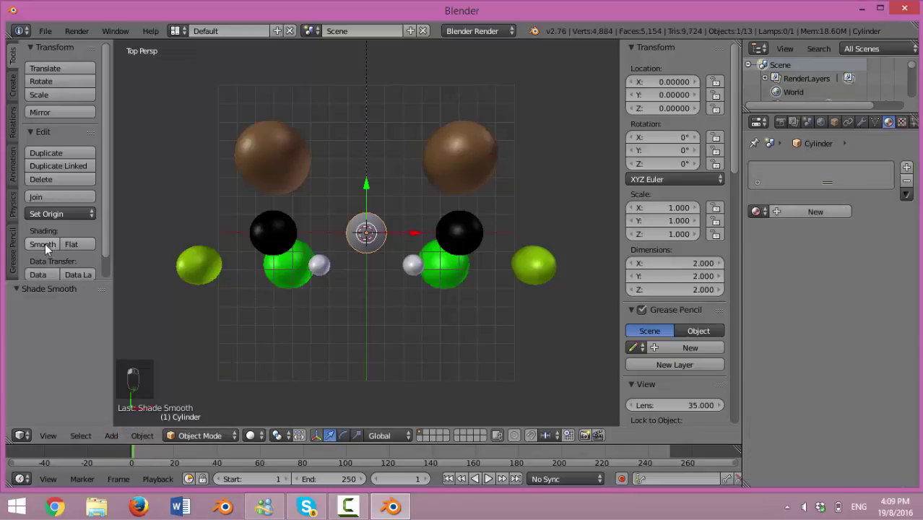
- Set the cylinder's scale to 0.1 on X, 0.1 on Y and 1.3 on Z
click(662, 208)
text(1.0)
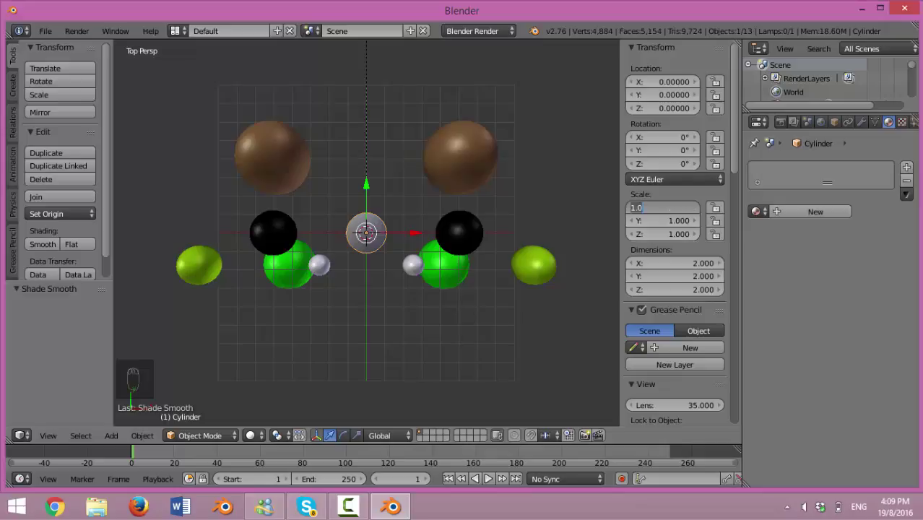
key(BackSpace)
key(BackSpace)
key(BackSpace)
text(0.1)
key(Tab)
text(0.1)
key(Tab)
text(1.3)
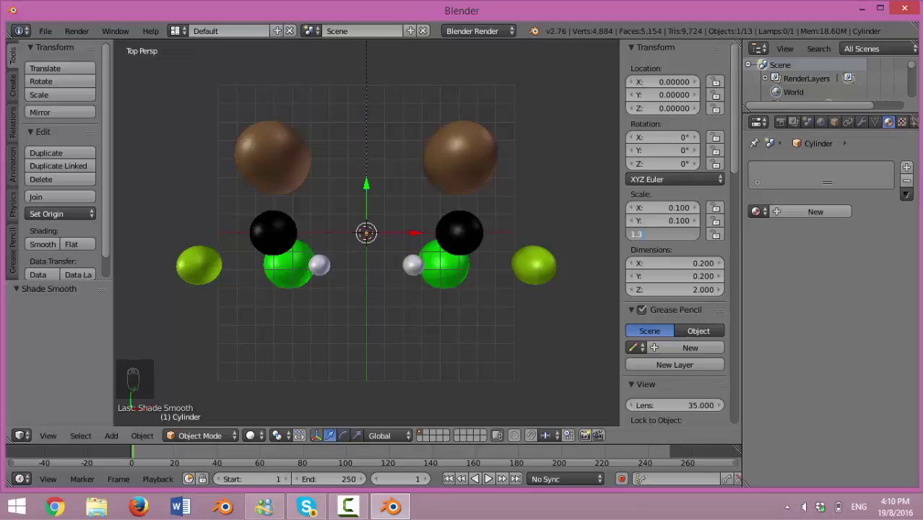
key(Tab)
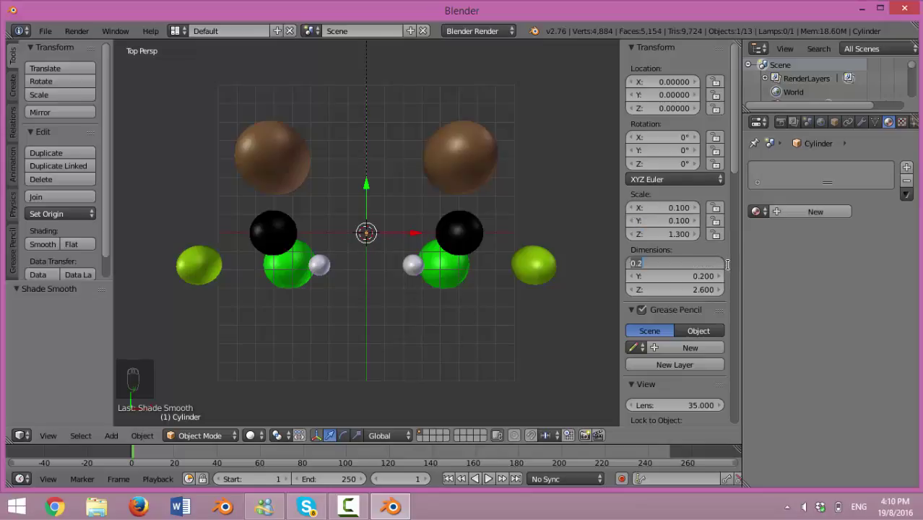
- Create a new material for the cylinder with a grey diffuse colour, R 0.3, G 0.3, B 0.3
click(818, 213)
click(817, 213)
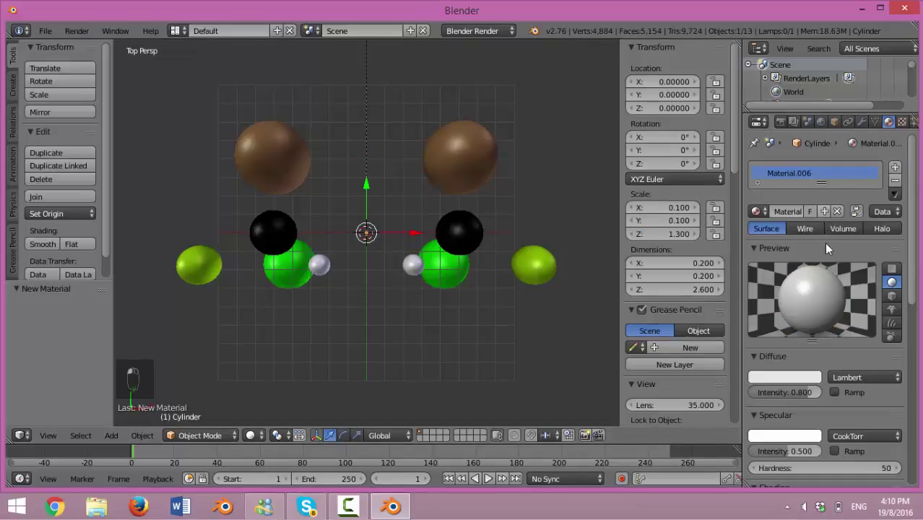
click(784, 377)
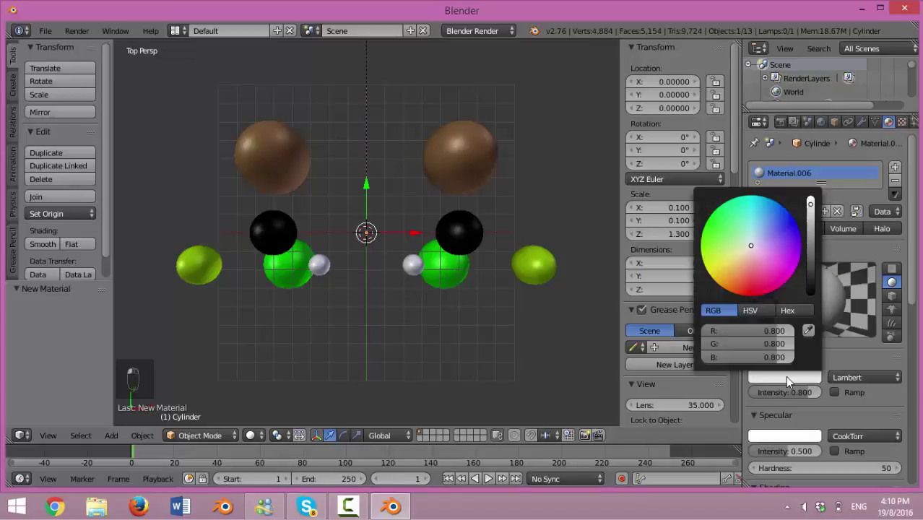
click(771, 329)
text(0.3)
key(Tab)
text(0.3)
key(Tab)
text(0)
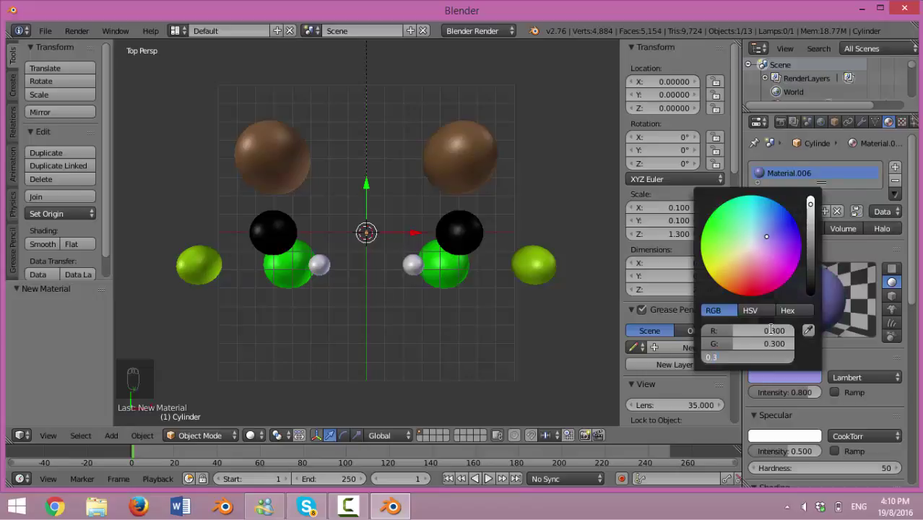
key(Return)
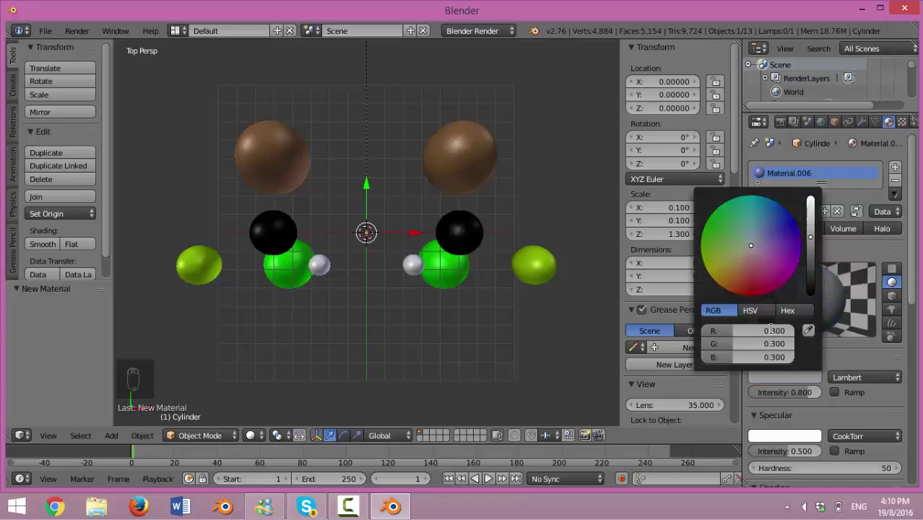
- Set the cylinder's location to X -3.4, Y -0.9, Z 1.2
click(679, 81)
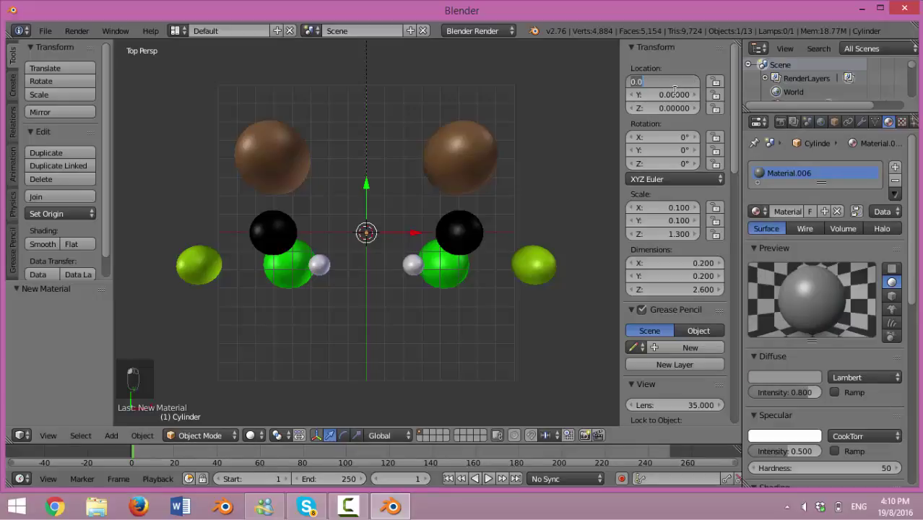
text(-3.4)
key(Tab)
text(-0.9)
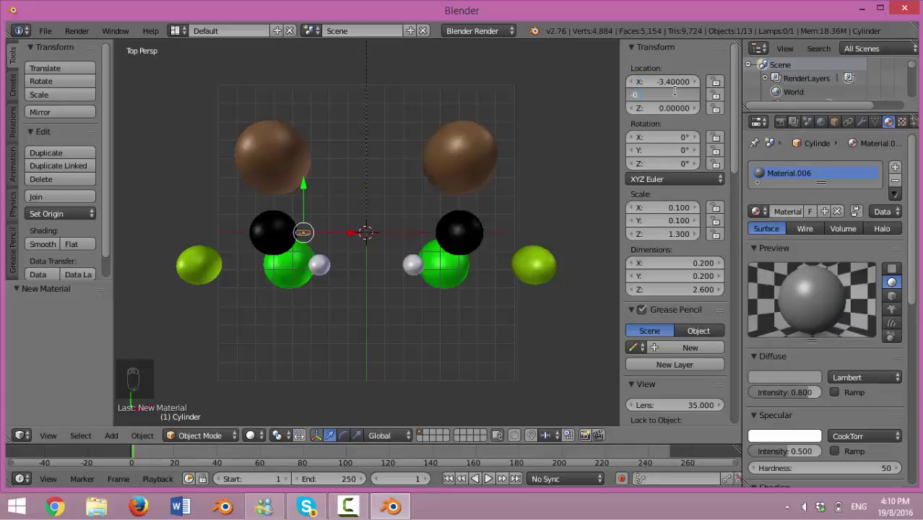
key(Tab)
text(1.2)
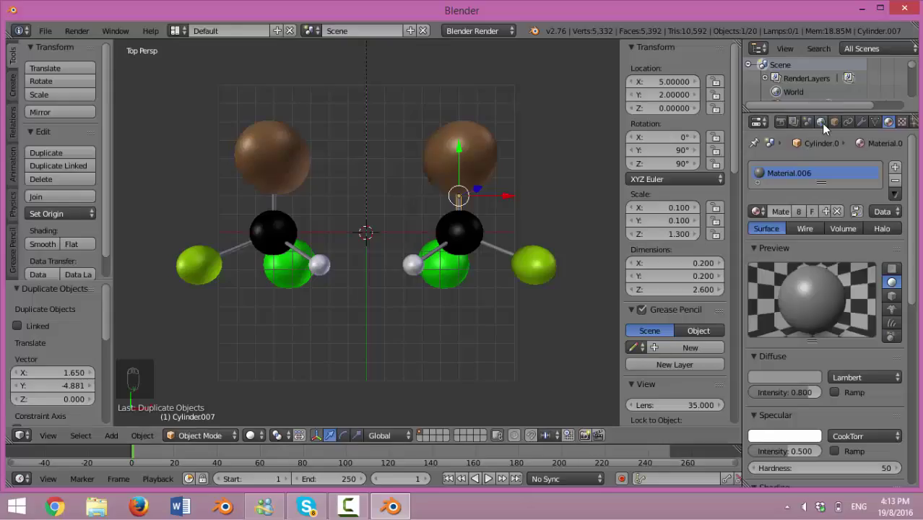
- Set the world's horizon colour to pure white, R 1, G 1, B 1
click(821, 122)
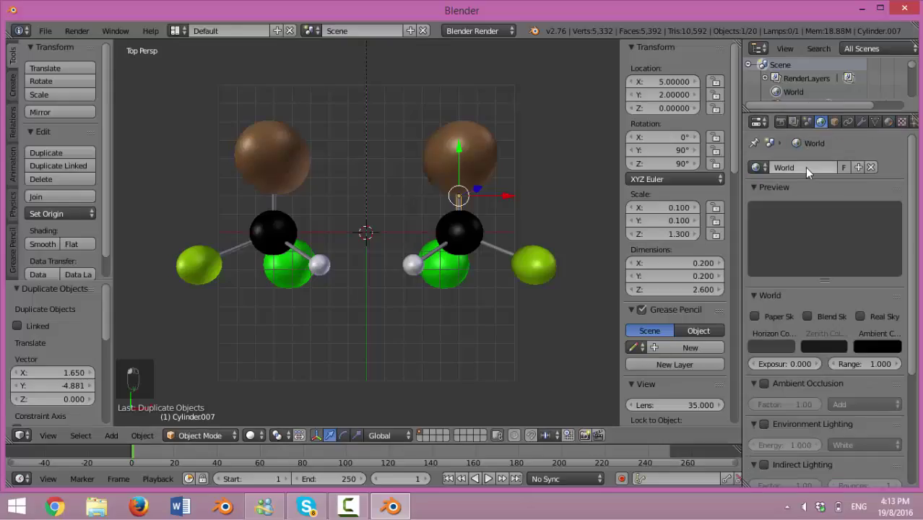
click(771, 347)
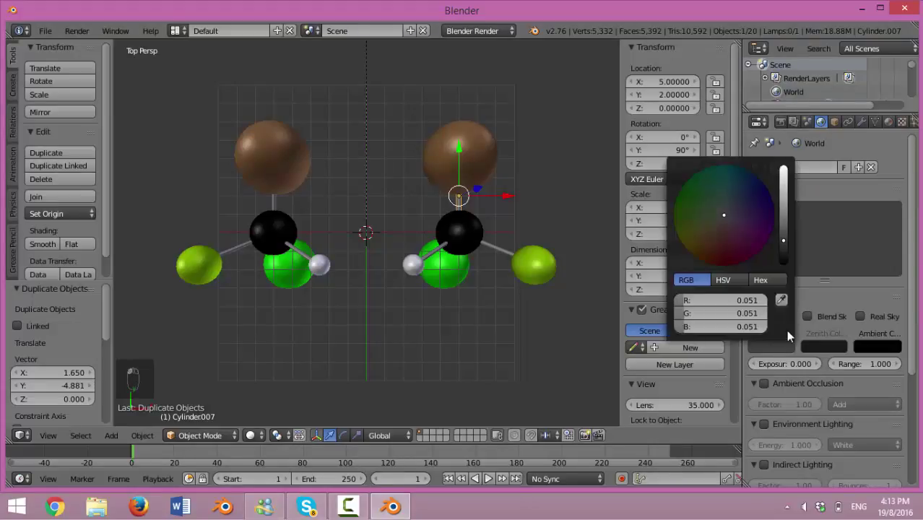
click(765, 344)
drag(783, 240, 782, 168)
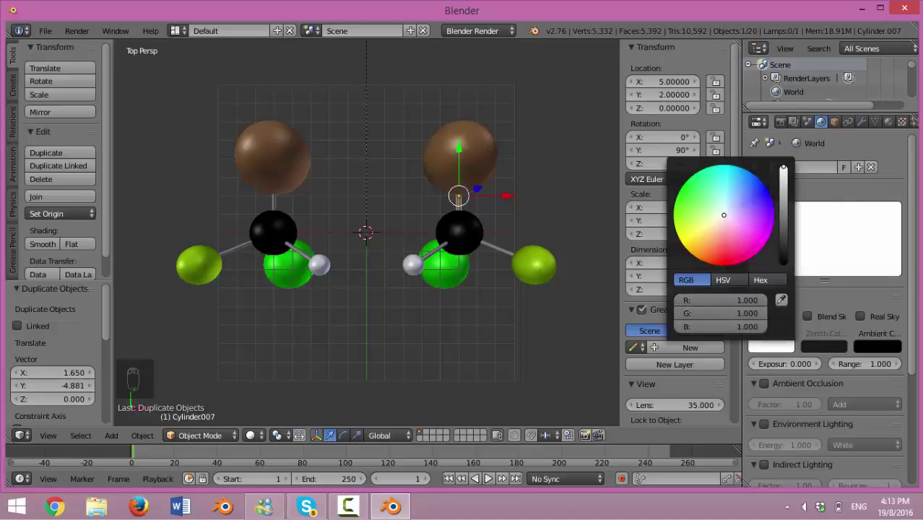
- Render the scene and save the rendered picture as a PNG image in a folder under Desktop
click(780, 123)
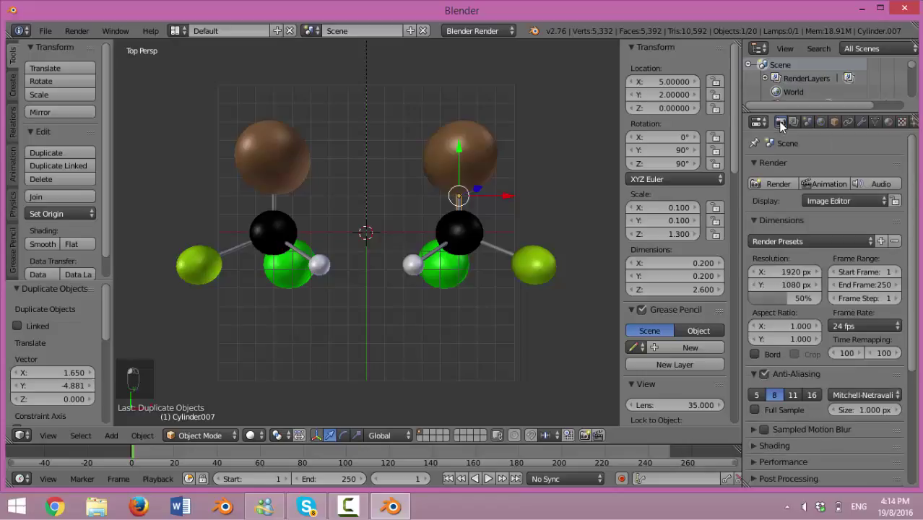
click(773, 185)
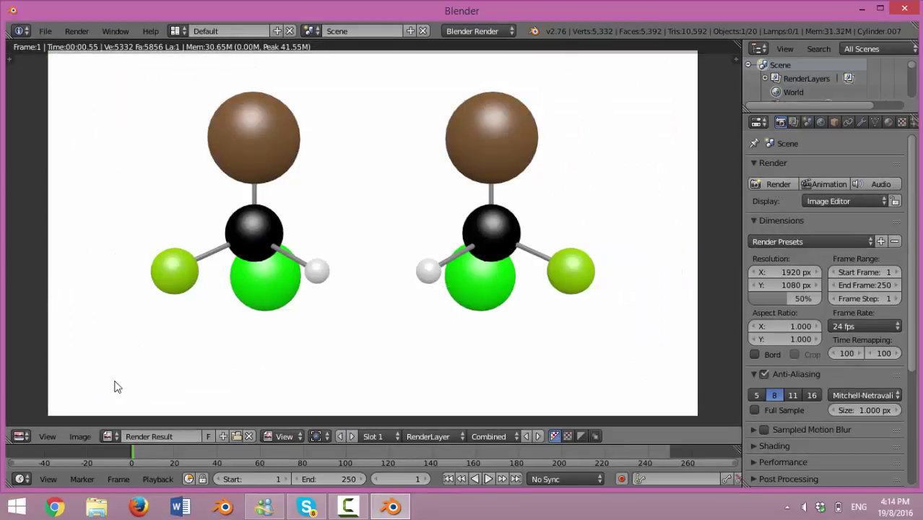
click(80, 436)
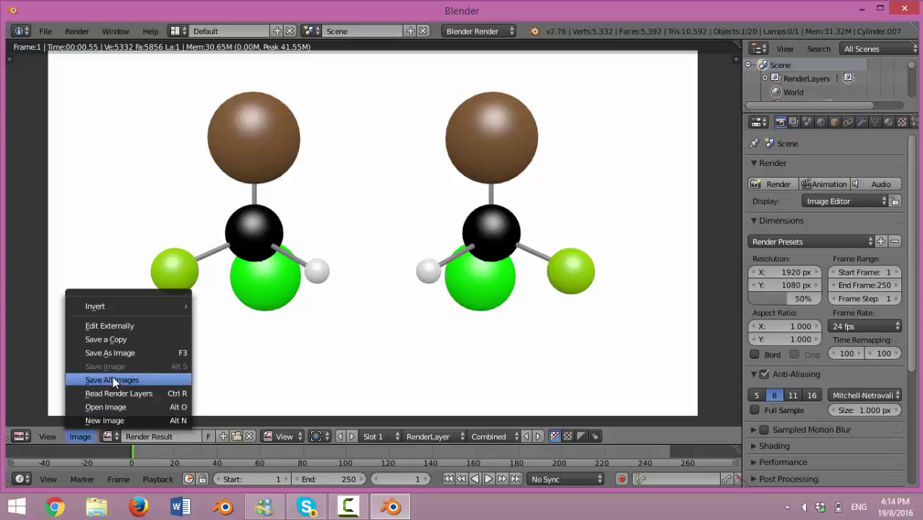
click(112, 353)
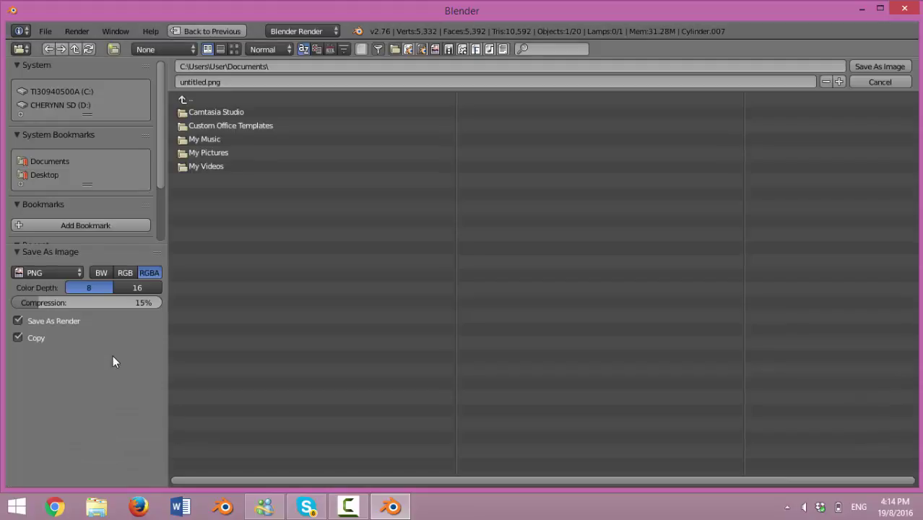
click(37, 174)
click(214, 179)
click(239, 126)
click(244, 111)
click(241, 82)
key(Return)
- Switch the main editor from the rendered image back to the 3D View
click(47, 436)
click(20, 436)
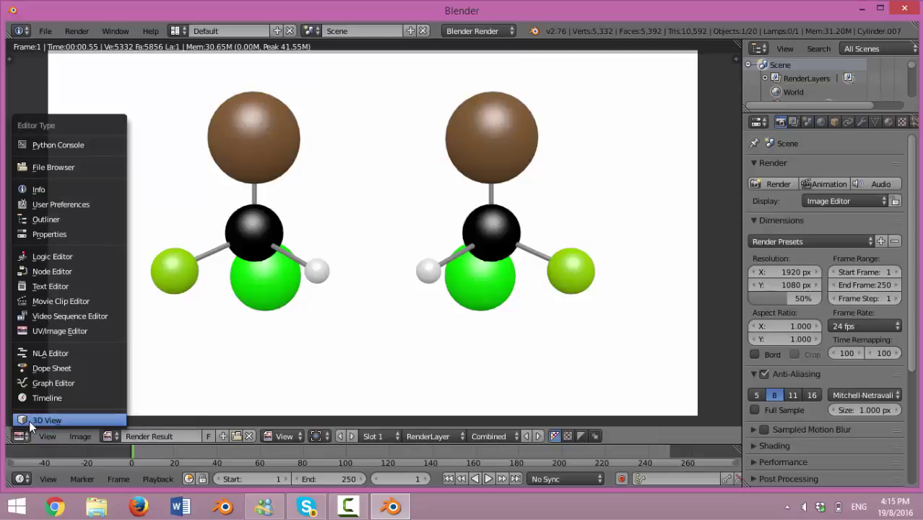
click(29, 420)
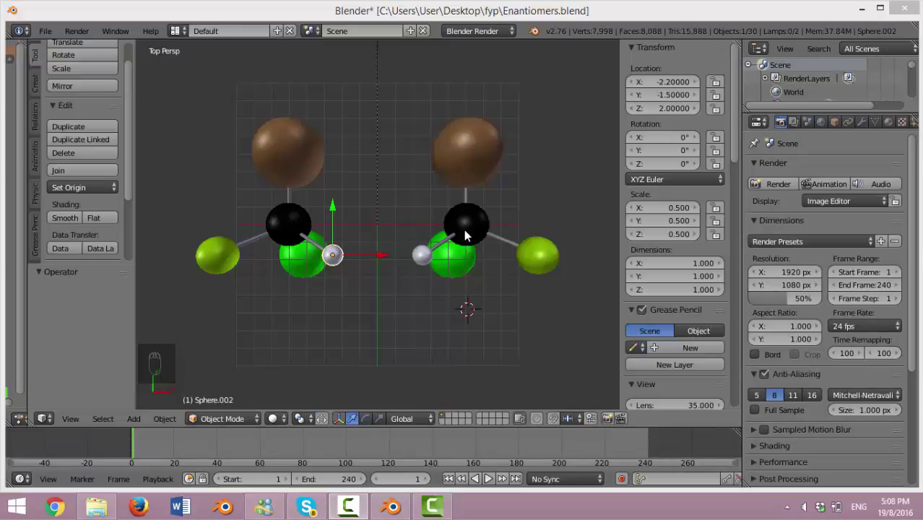
- Join all spheres and cylinders of the right-hand molecule into one object, with its black sphere as the active object
right_click(465, 231)
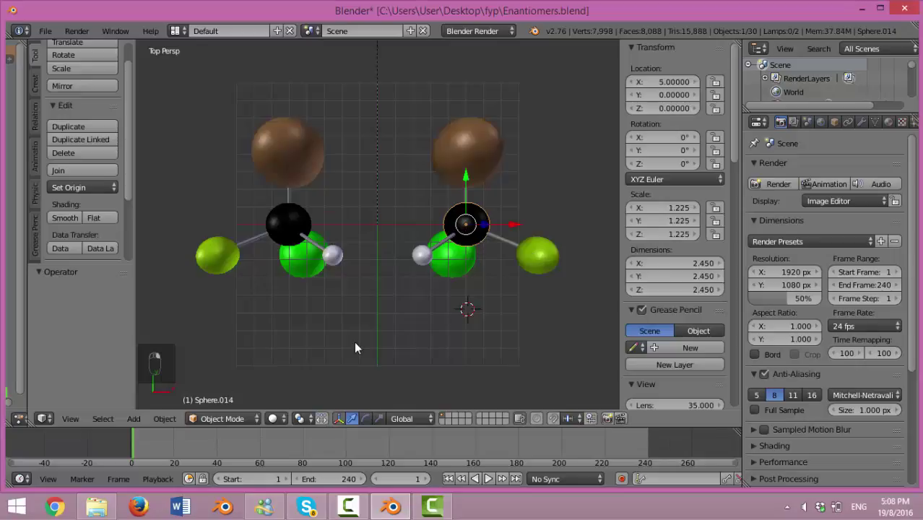
key(b)
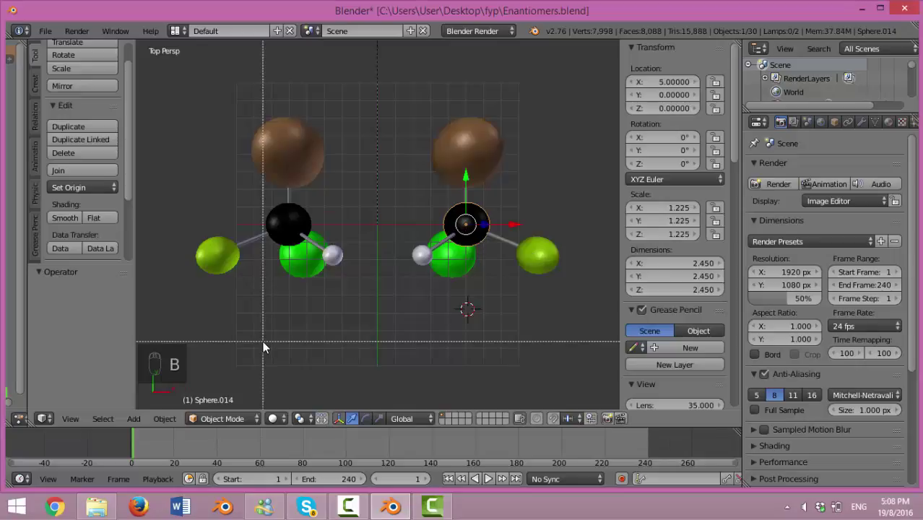
drag(572, 299, 408, 132)
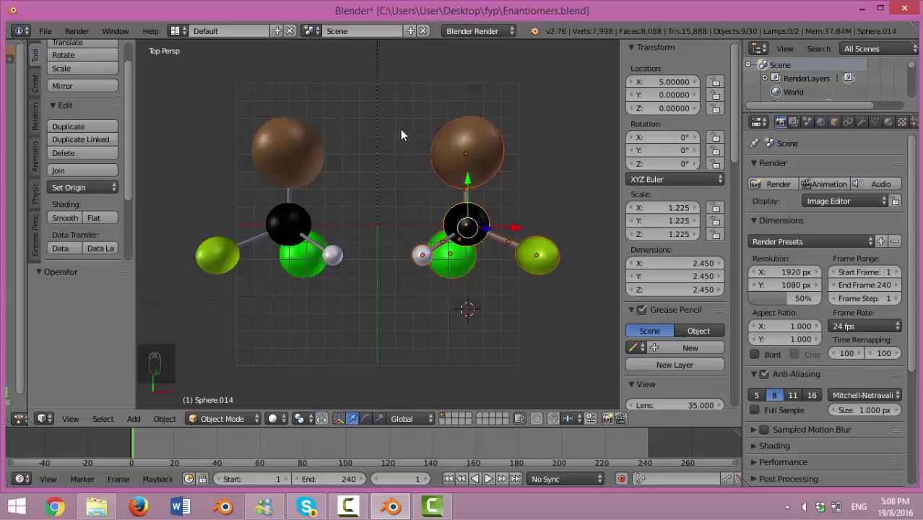
click(111, 171)
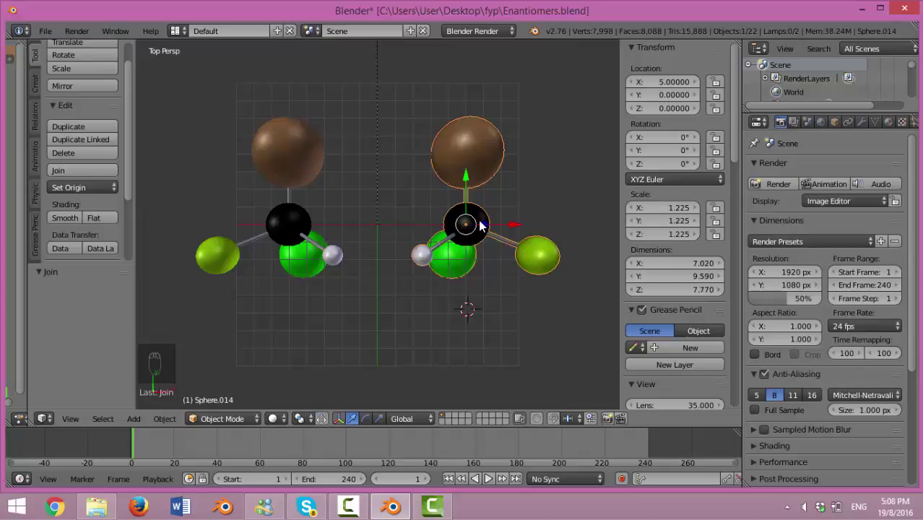
- Turn on automatic keyframing and shift the joined right-hand molecule by about -0.5 in X and 0.15 in Y at frame 1
click(621, 479)
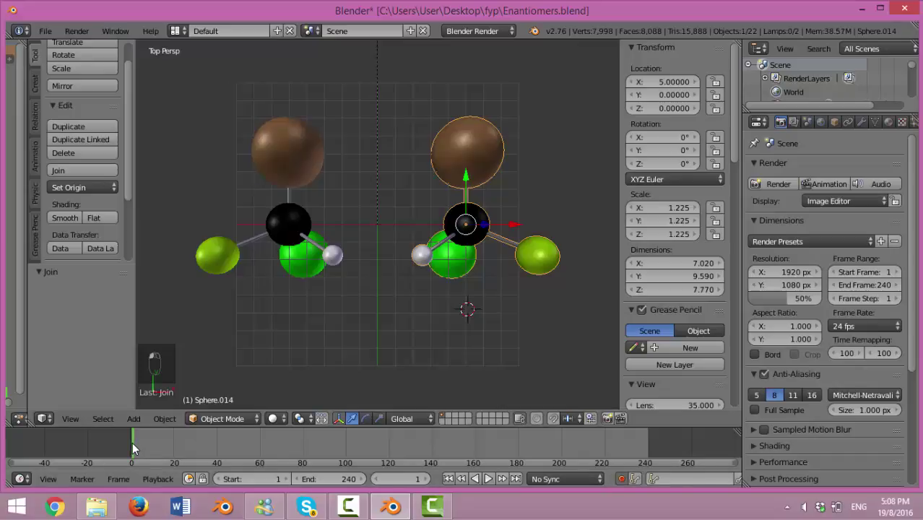
key(g)
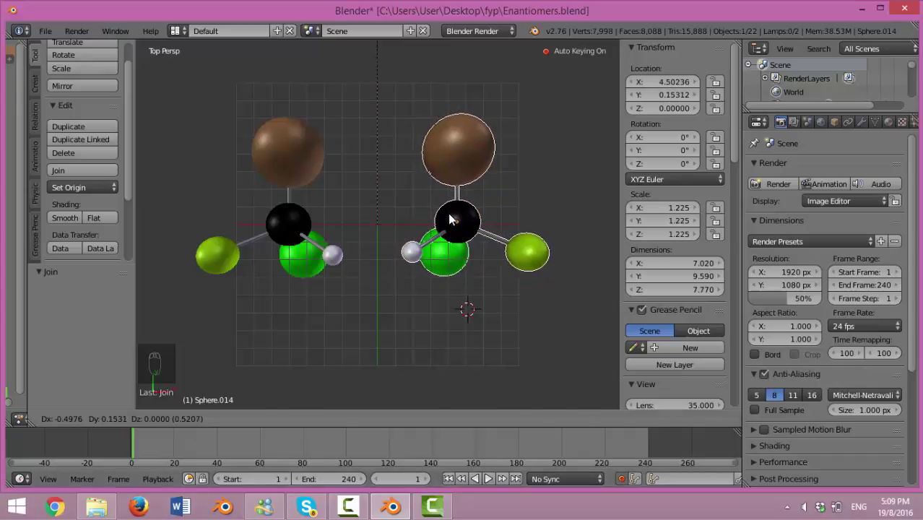
click(449, 218)
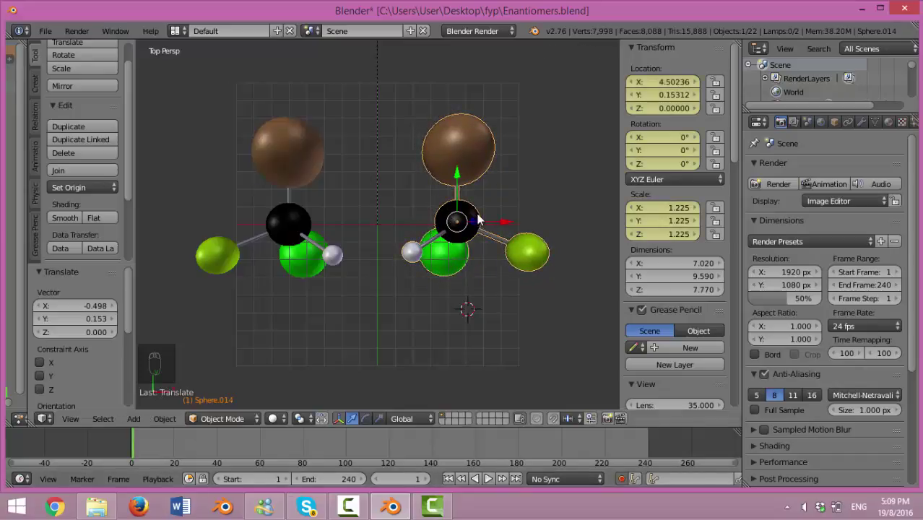
- Set the joined molecule's location at frame 1 to X 5, Y 0, Z 0
click(672, 81)
text(5)
key(Tab)
text(0)
key(Tab)
text(0)
key(Tab)
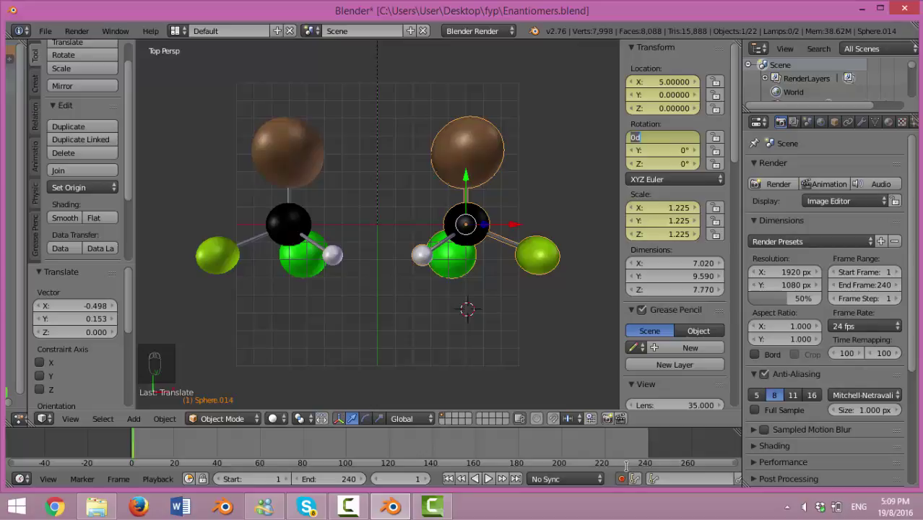
key(Return)
- Keyframe the joined right-hand molecule's X location as -5 at frame 240
click(648, 450)
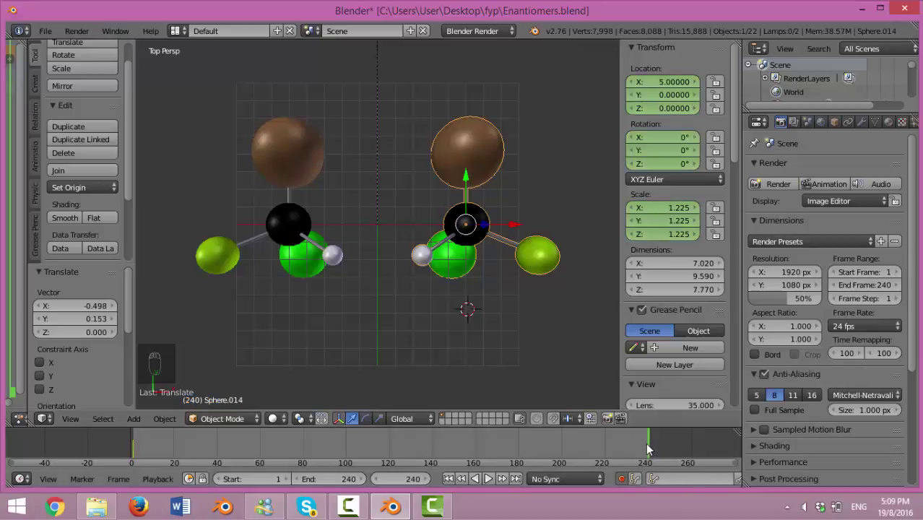
click(663, 82)
key(BackSpace)
text(-5)
key(Tab)
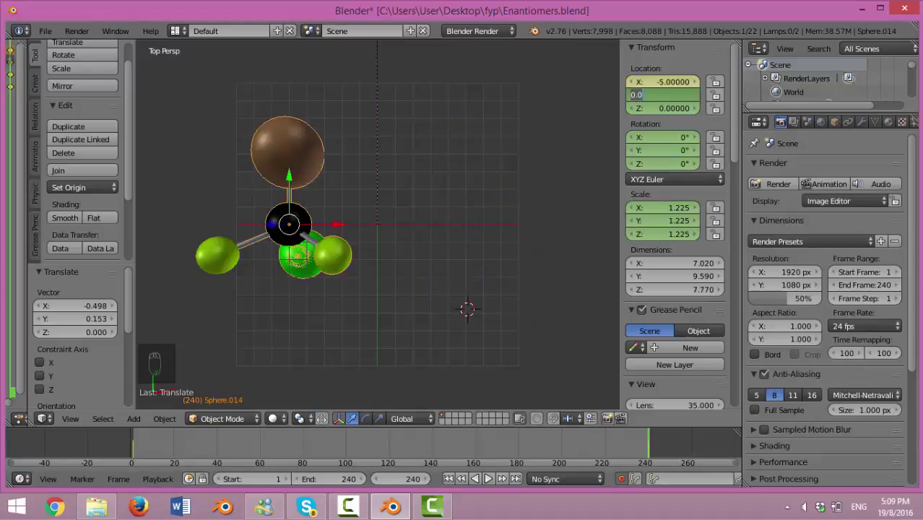
- Set the joined molecule's Y rotation at frame 240 to 109.5° and play the animation from frame 1
click(678, 151)
text(1)
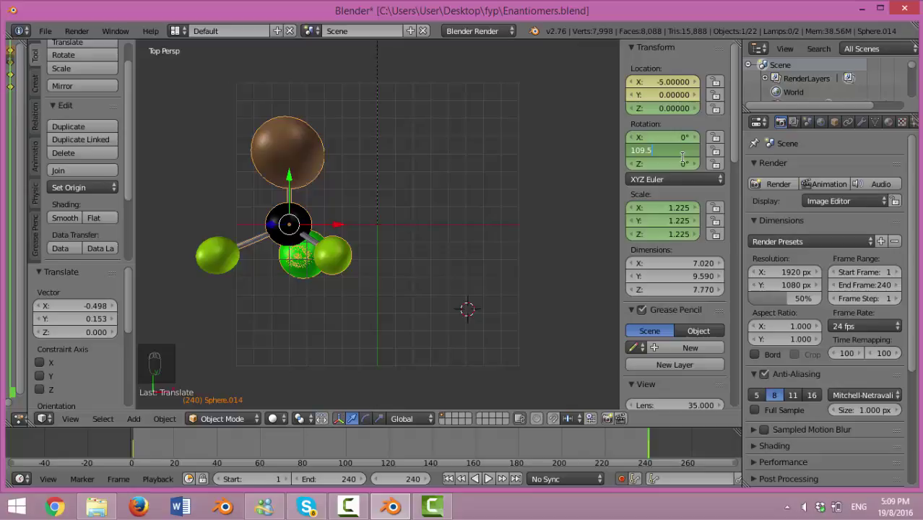
text(09.5)
key(Return)
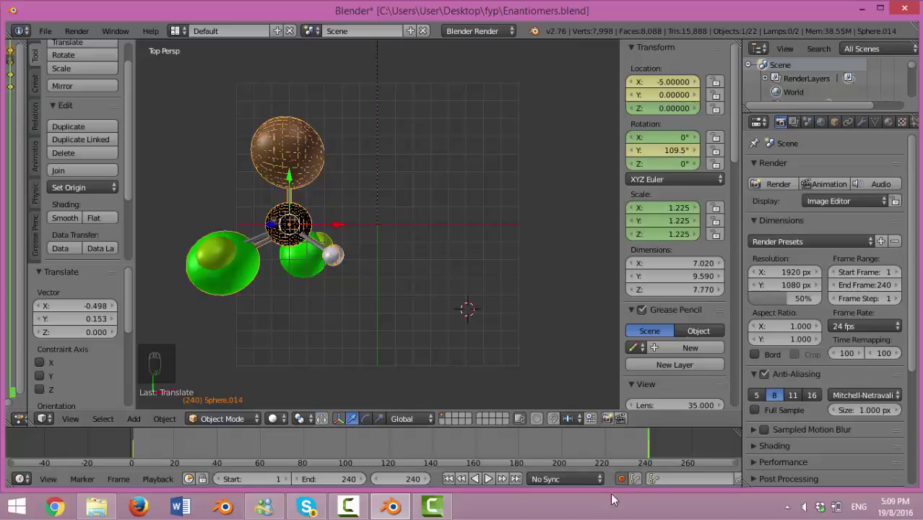
click(449, 479)
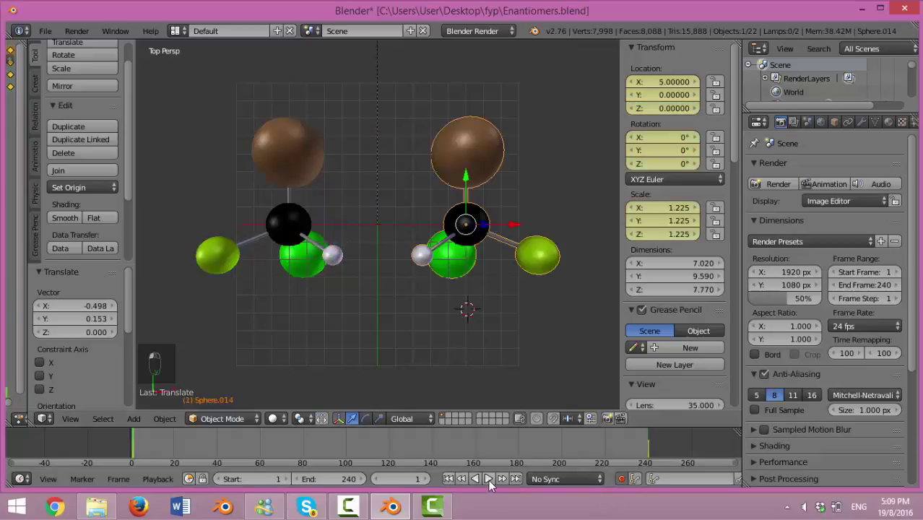
click(487, 478)
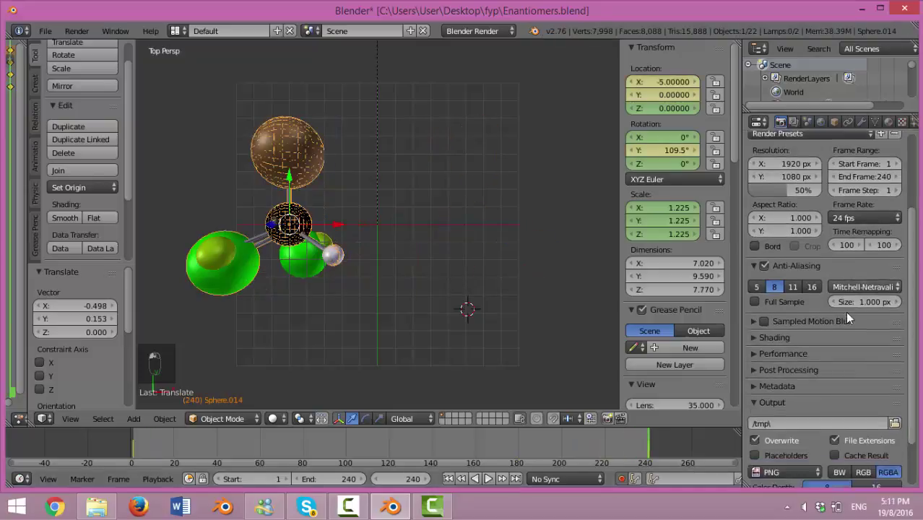
- Set the render output to a file named "video 4 part 2" in the Desktop's fyp folder, using the AVI JPEG format
scroll(845, 311, down, 4)
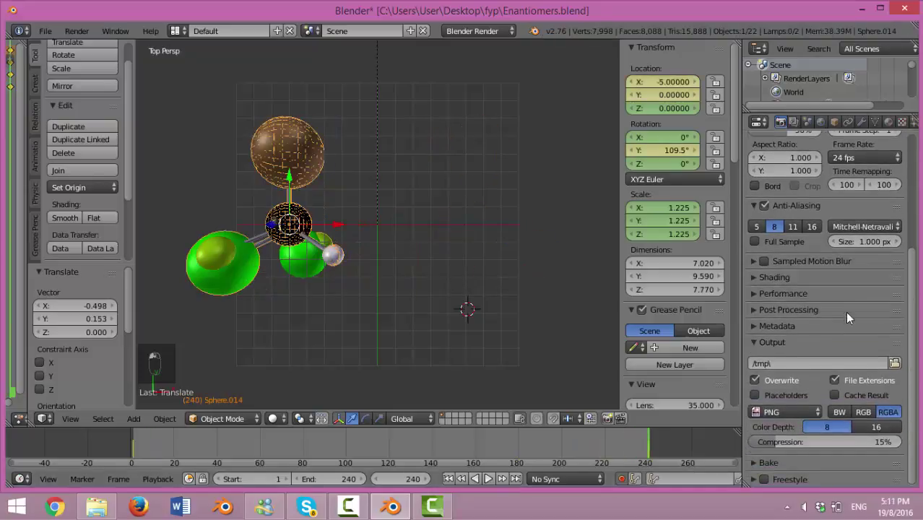
click(785, 361)
click(893, 362)
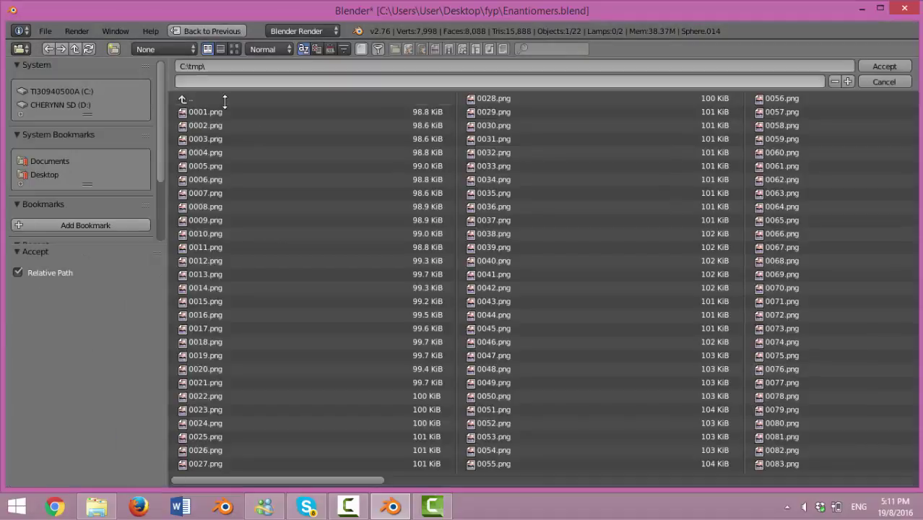
click(47, 175)
key(Escape)
scroll(768, 441, down, 1)
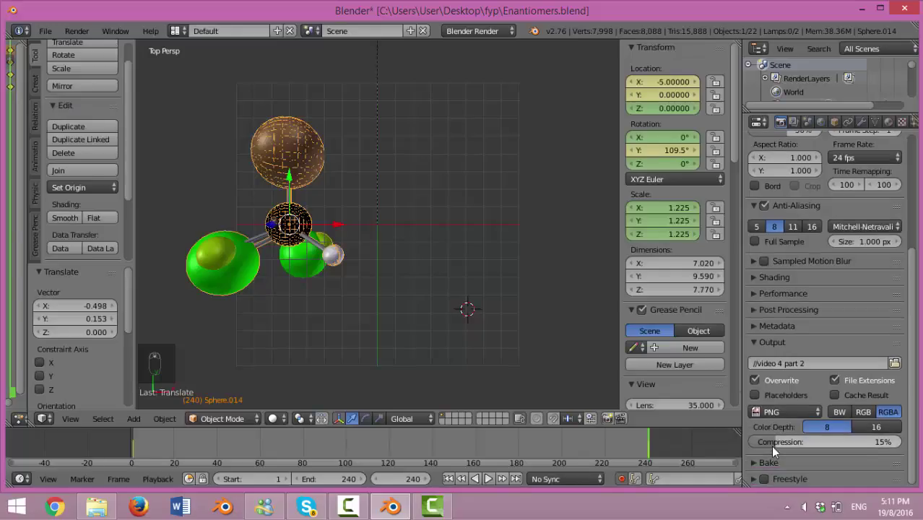
click(787, 411)
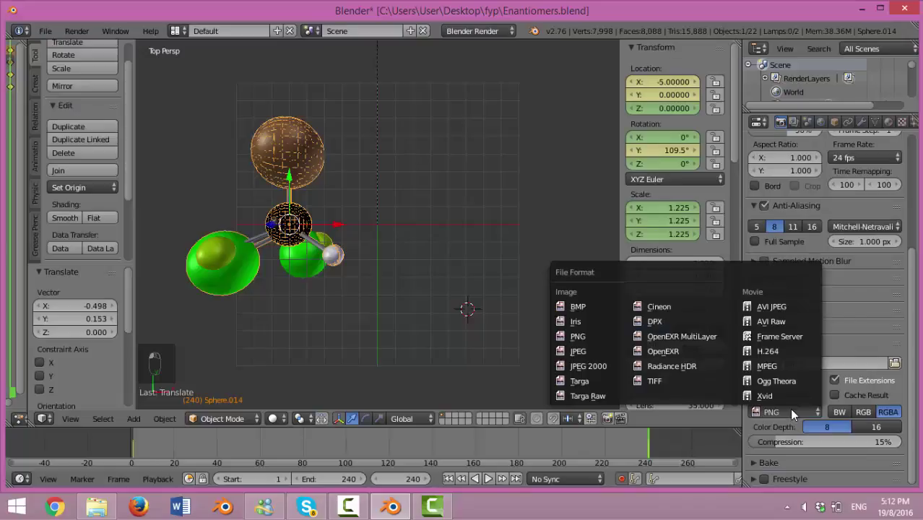
click(794, 303)
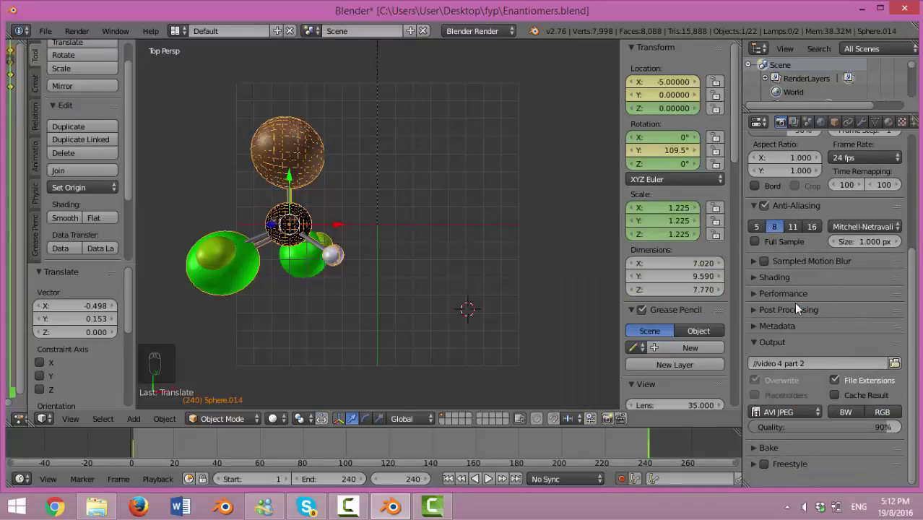
- Render the animation and open the rendered video "video 4 part 2 0001-0240" from the fyp folder in File Explorer
scroll(779, 238, up, 6)
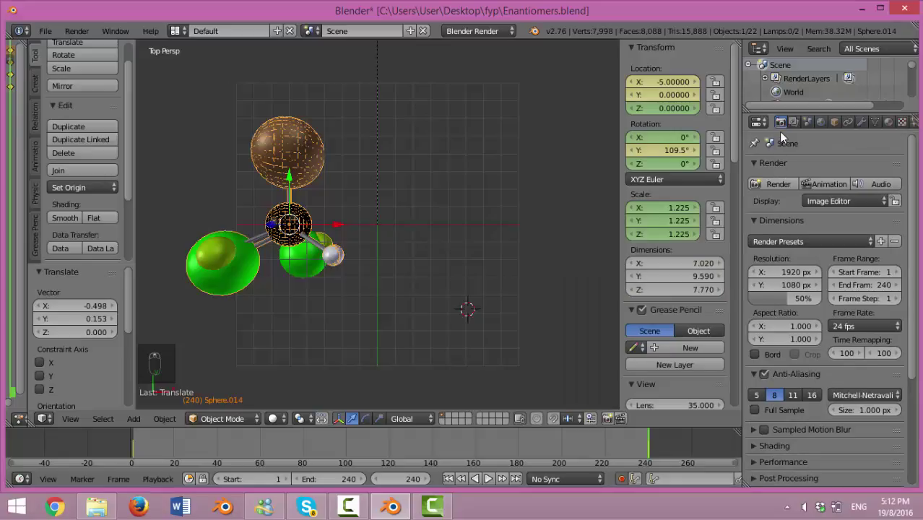
click(812, 185)
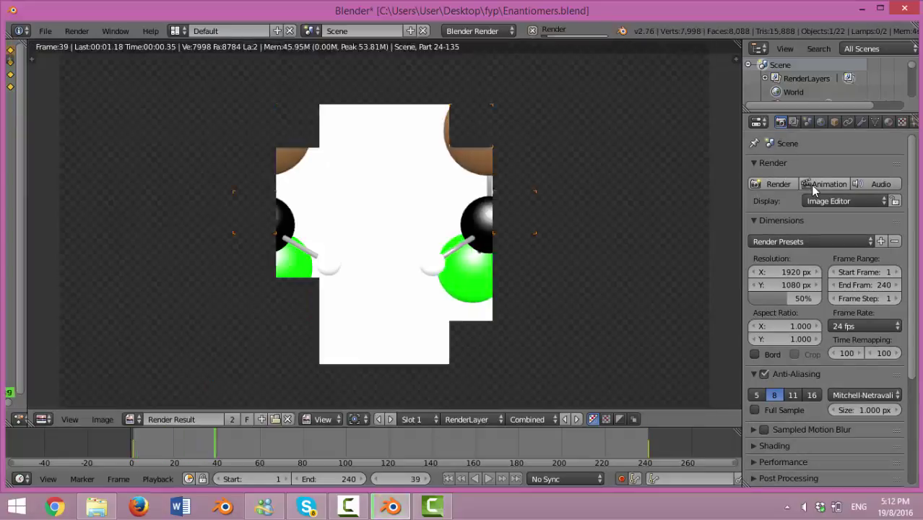
double_click(439, 87)
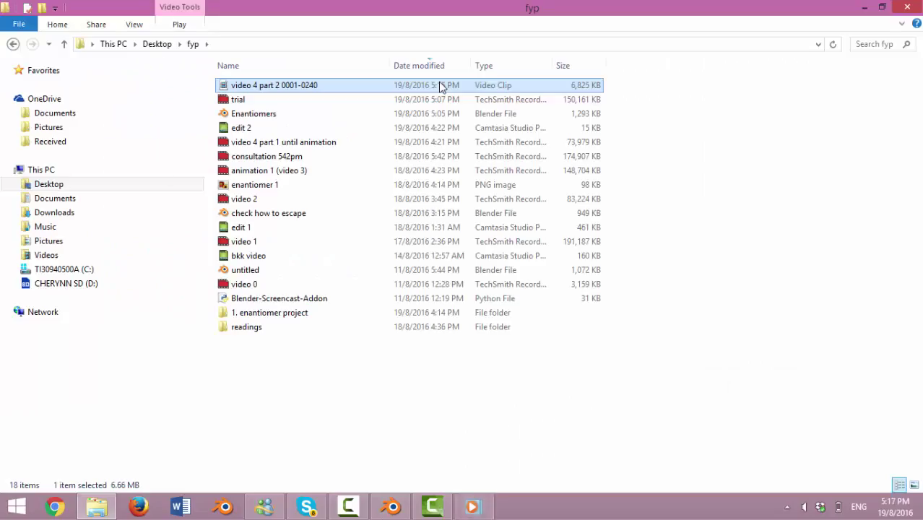